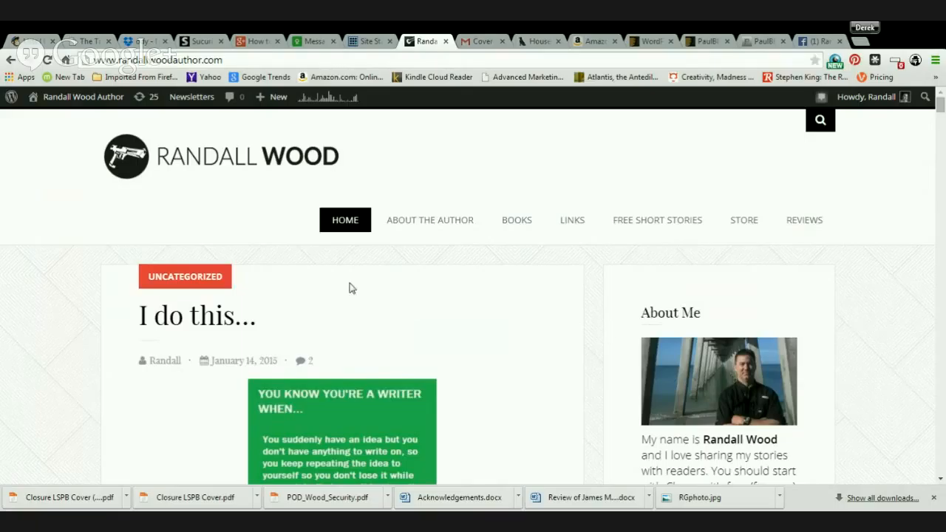
- Look through the blog posts on the home page, then open the "I do this..." post
scroll(425, 271, down, 3)
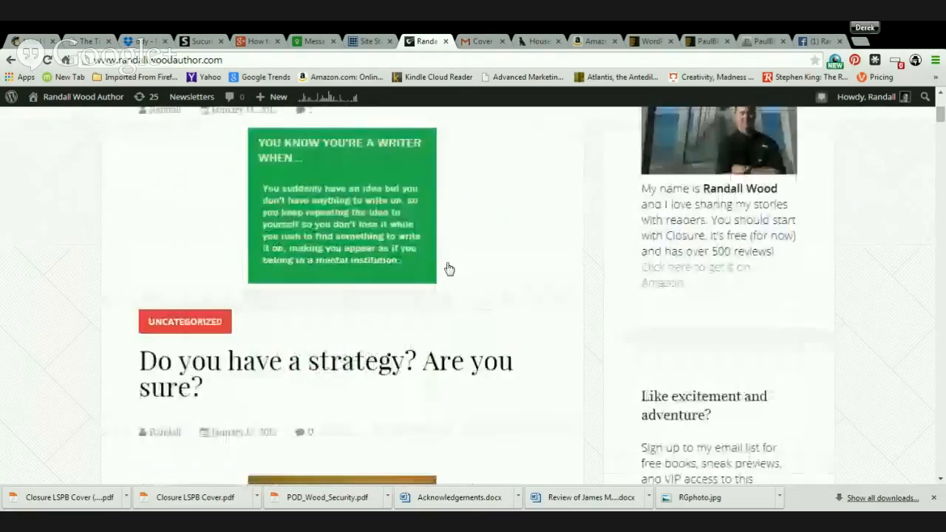
scroll(436, 255, down, 10)
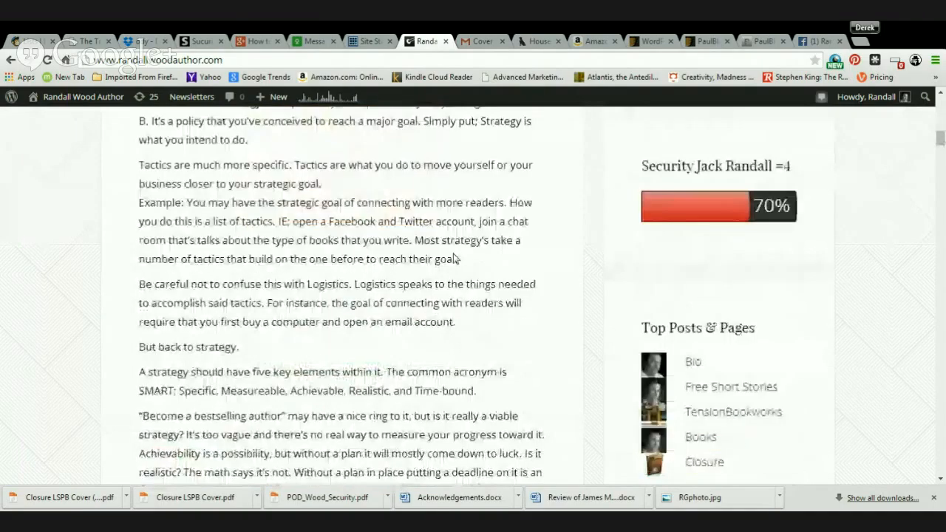
scroll(455, 270, down, 10)
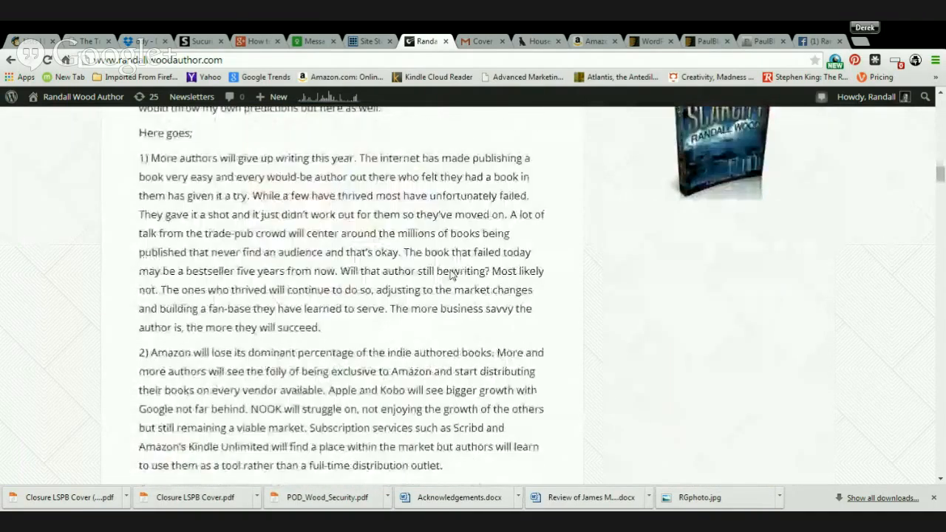
scroll(444, 266, up, 5)
scroll(436, 260, up, 15)
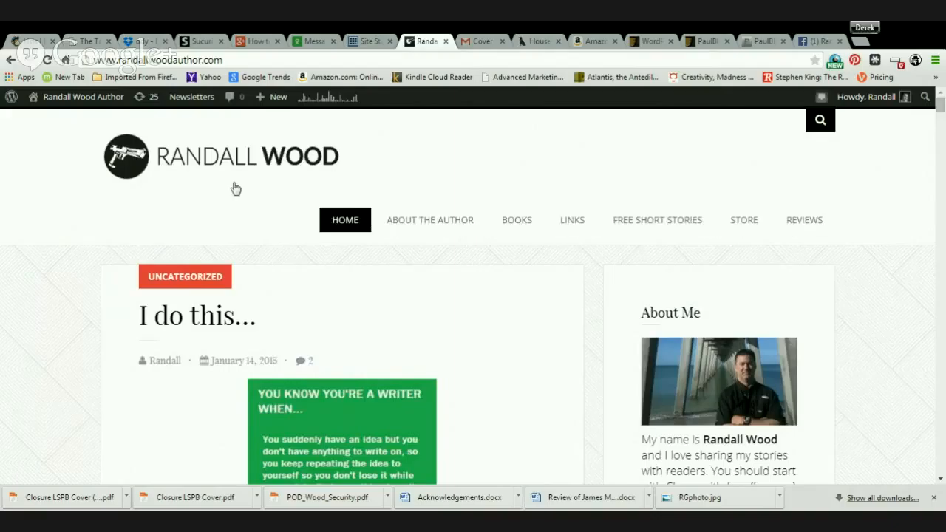
scroll(235, 189, down, 2)
click(208, 197)
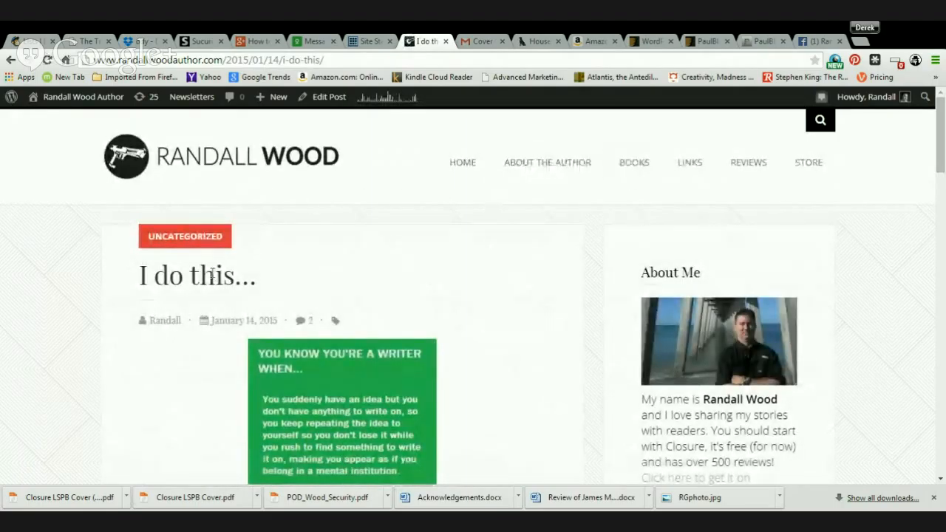
- Examine the post's comments, About author box, social sharing links and the About Me section beside it
scroll(231, 279, down, 3)
scroll(233, 280, down, 8)
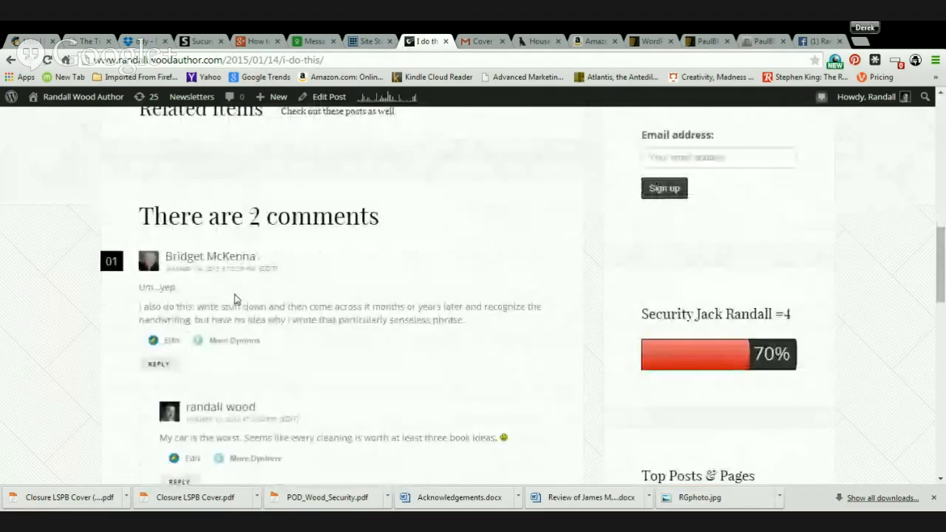
scroll(348, 221, up, 6)
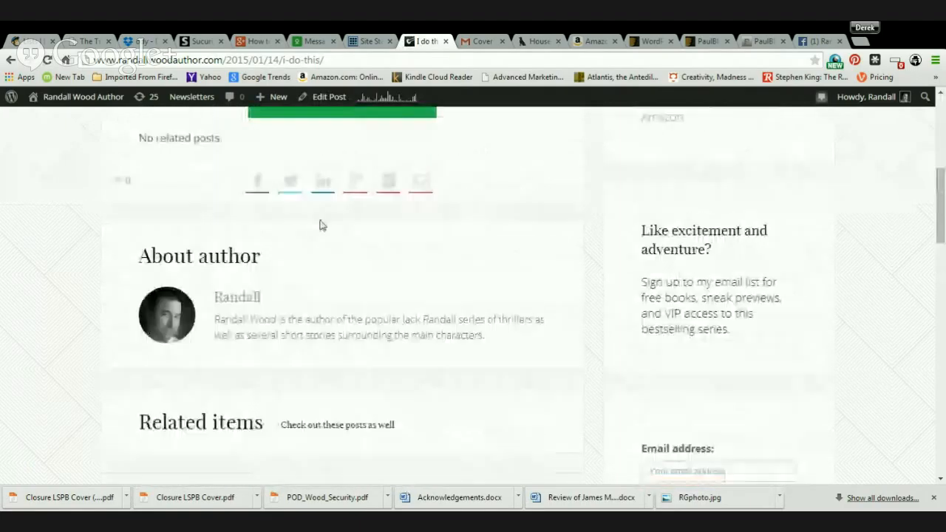
scroll(454, 377, up, 2)
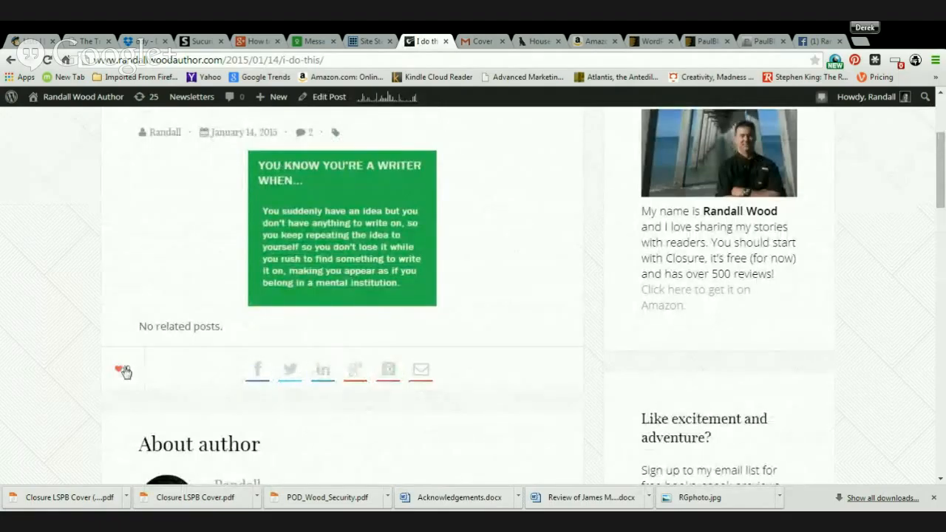
scroll(125, 373, up, 1)
scroll(217, 342, up, 2)
scroll(384, 321, down, 2)
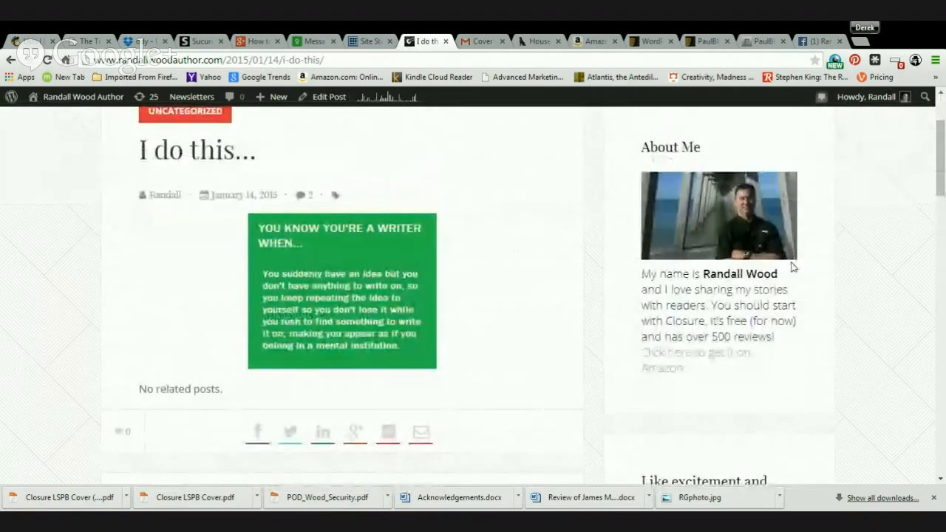
scroll(790, 233, up, 1)
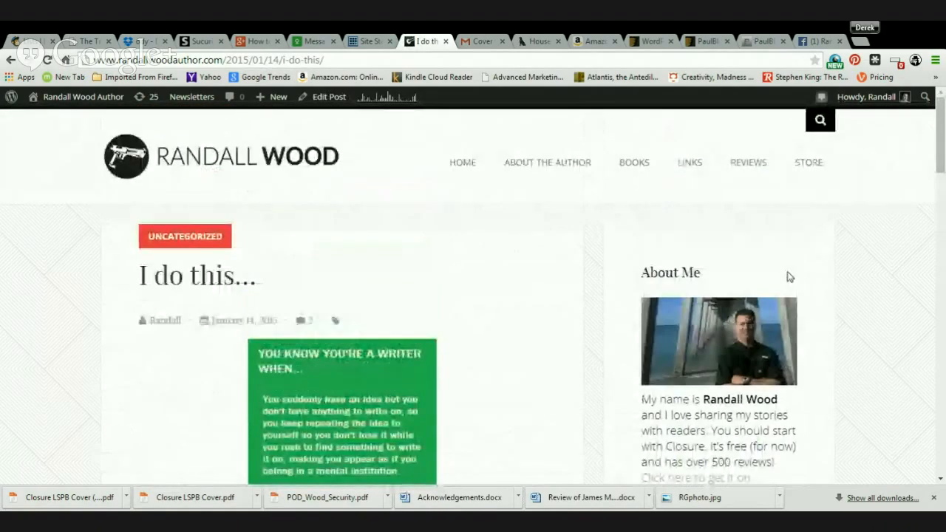
scroll(730, 273, up, 1)
scroll(739, 296, down, 2)
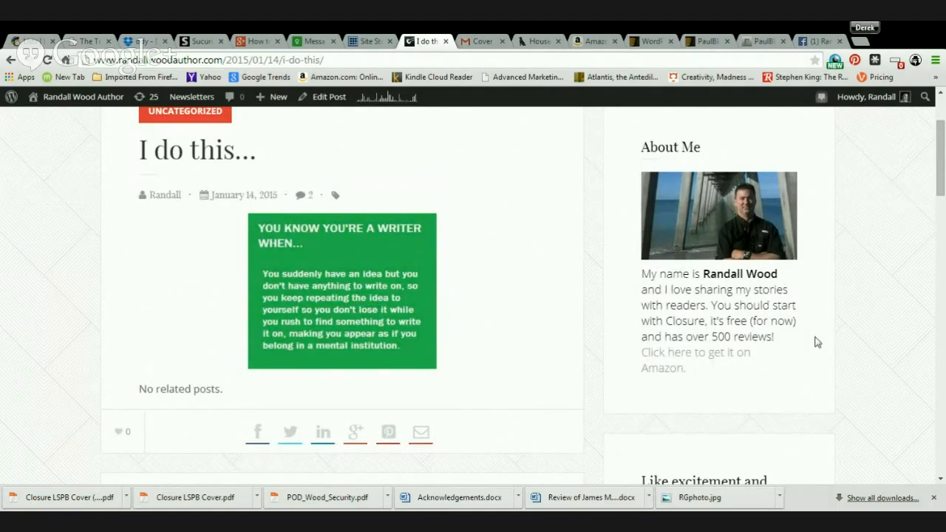
- Follow the About Me section's Amazon link for Closure and review the book's description and product details
scroll(796, 326, up, 2)
scroll(750, 311, down, 2)
click(675, 362)
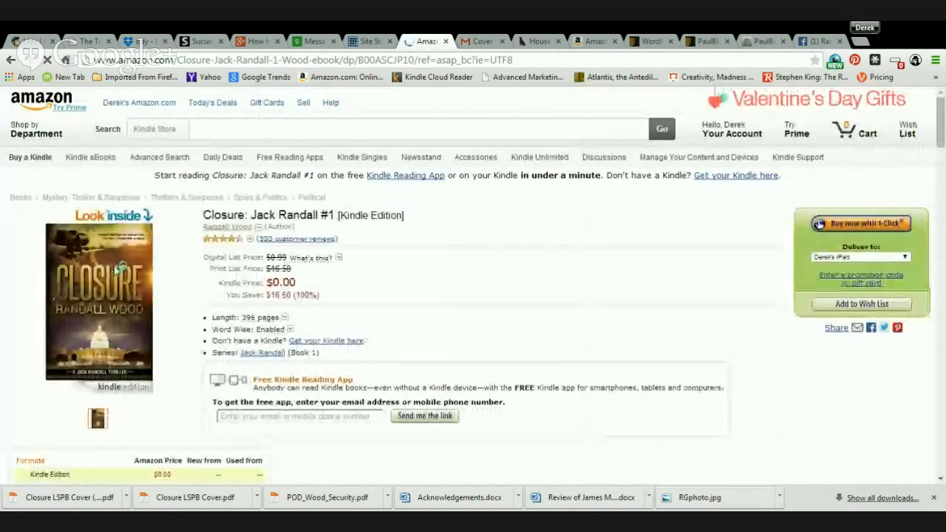
scroll(118, 270, down, 2)
scroll(162, 264, down, 8)
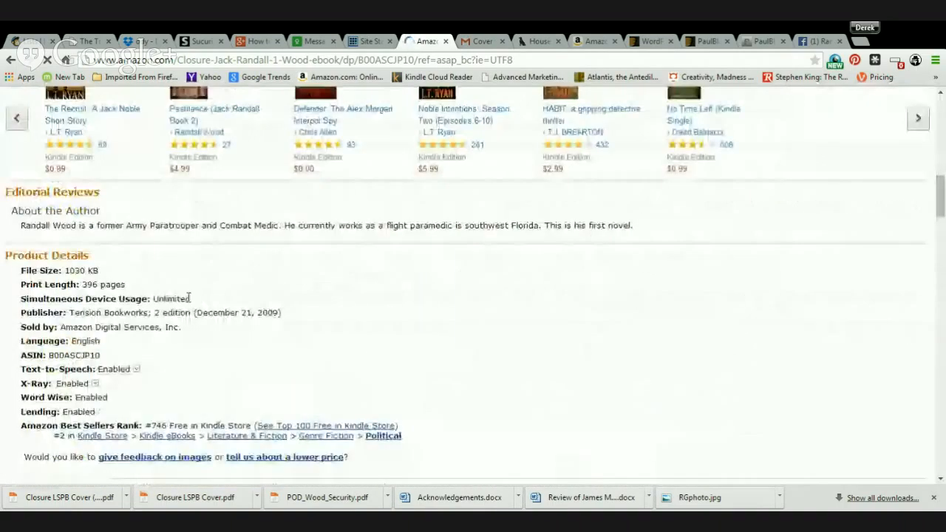
scroll(222, 297, down, 2)
scroll(271, 281, up, 6)
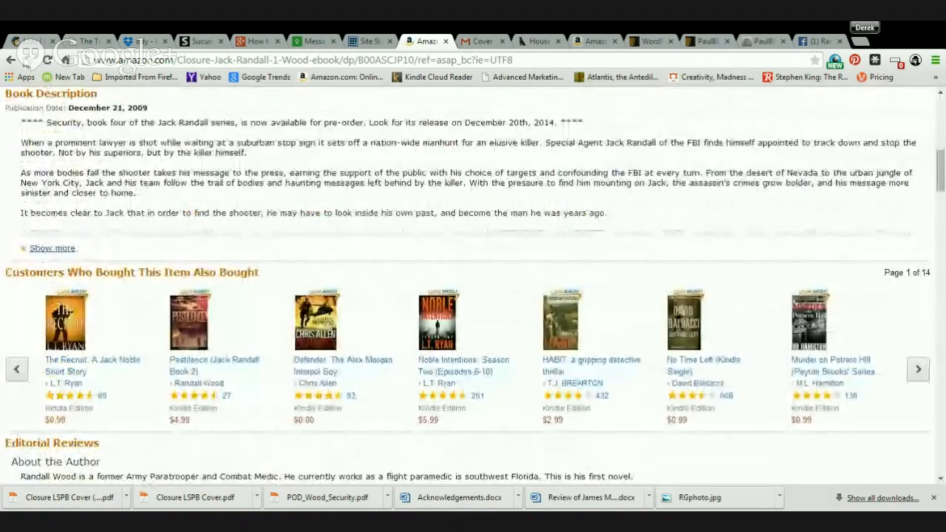
- Return to the blog post and examine the sidebar from the email sign-up form down to the book covers
click(11, 60)
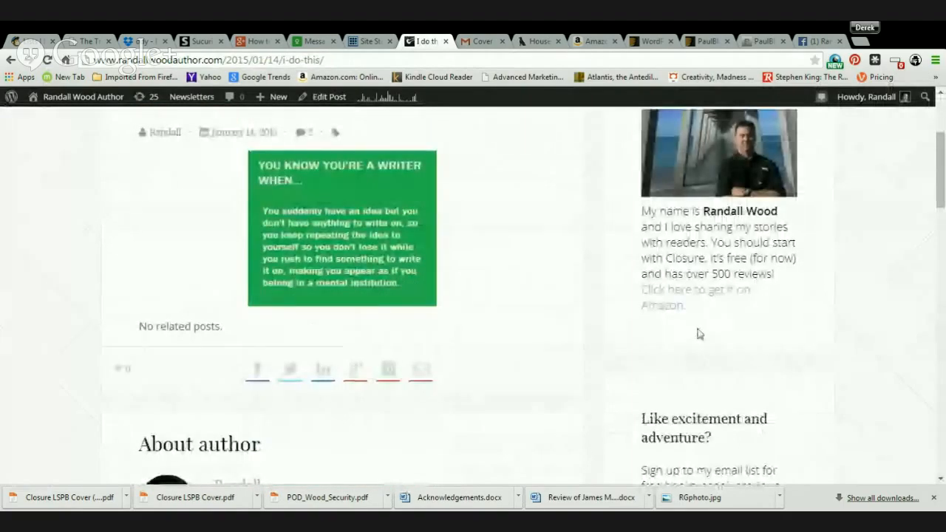
scroll(667, 295, down, 3)
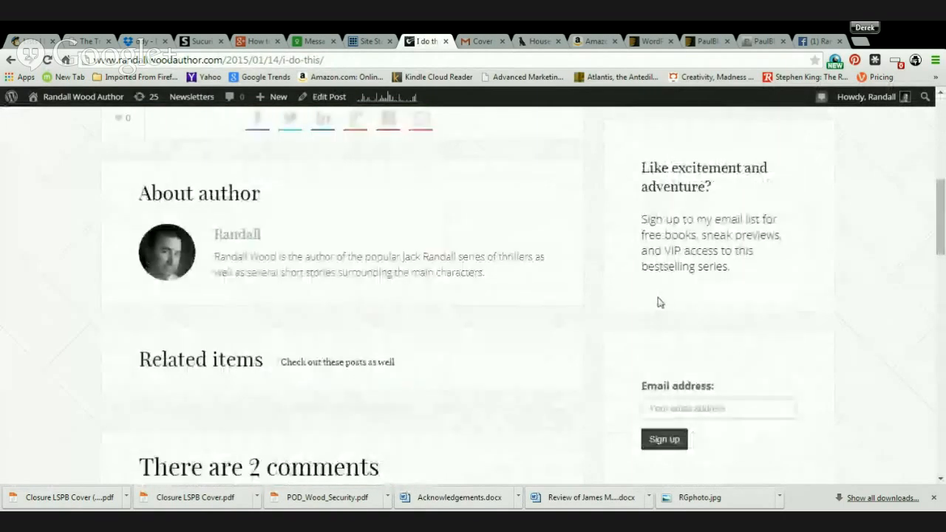
scroll(669, 310, down, 10)
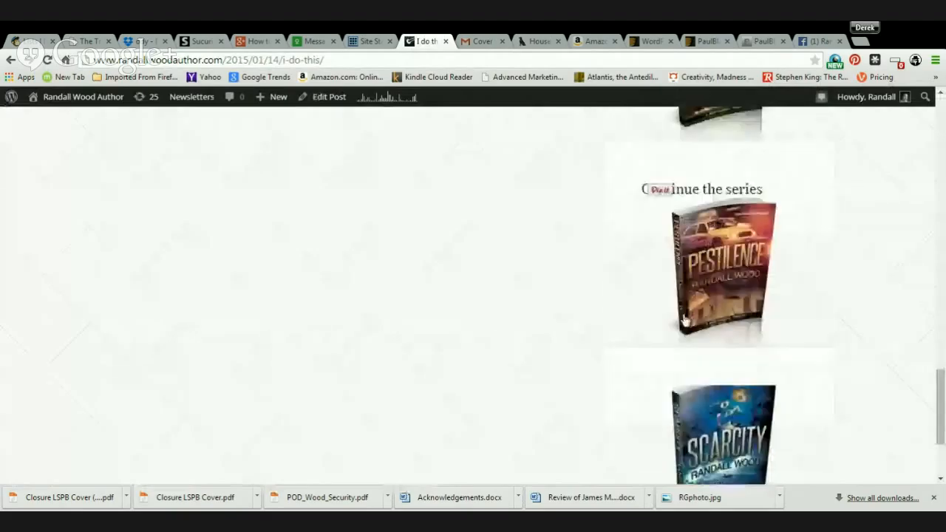
scroll(684, 319, down, 2)
scroll(709, 333, up, 6)
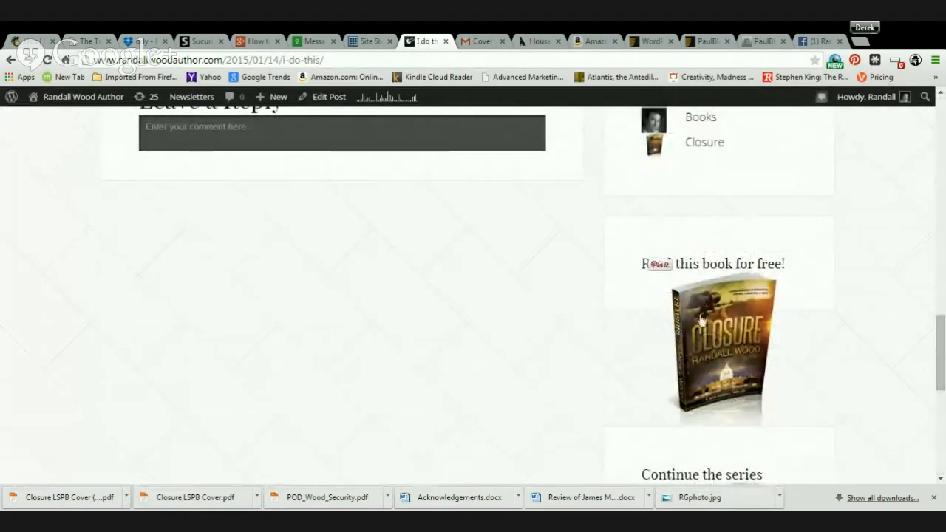
- Examine the retailer links under the free Closure book and the Pestilence and Scarcity covers under Continue the series
scroll(680, 334, down, 1)
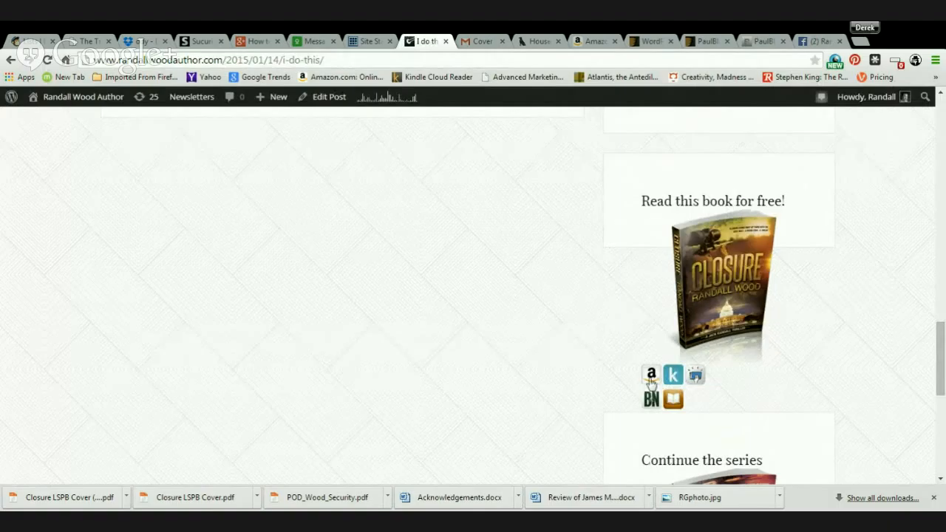
scroll(694, 370, down, 5)
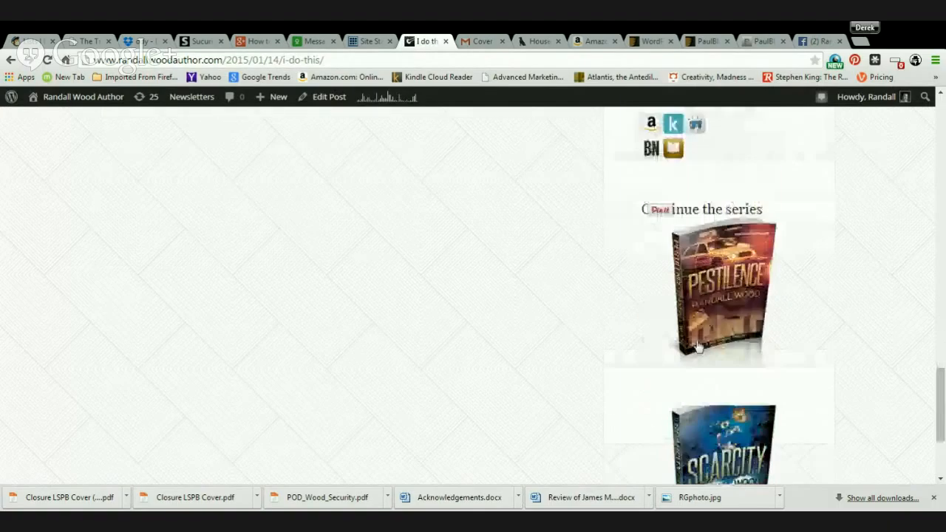
scroll(698, 336, up, 2)
scroll(698, 337, up, 2)
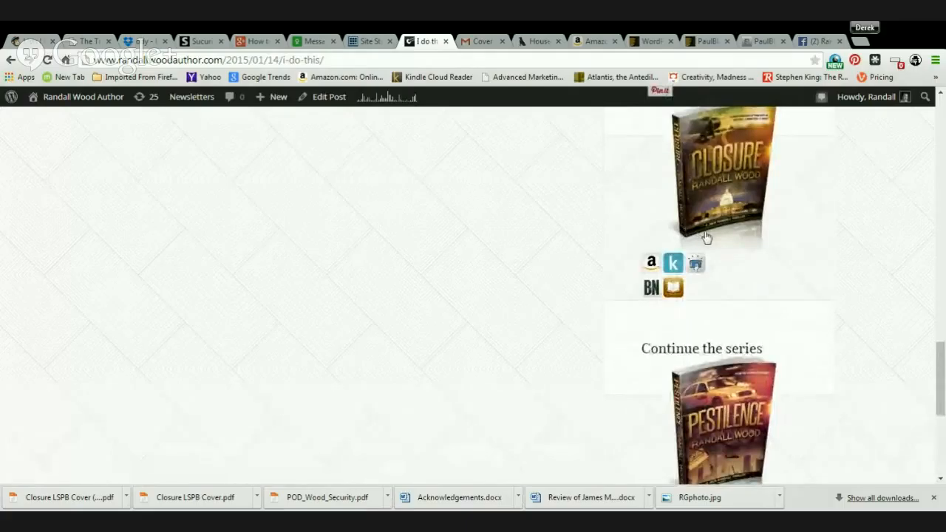
scroll(731, 240, down, 2)
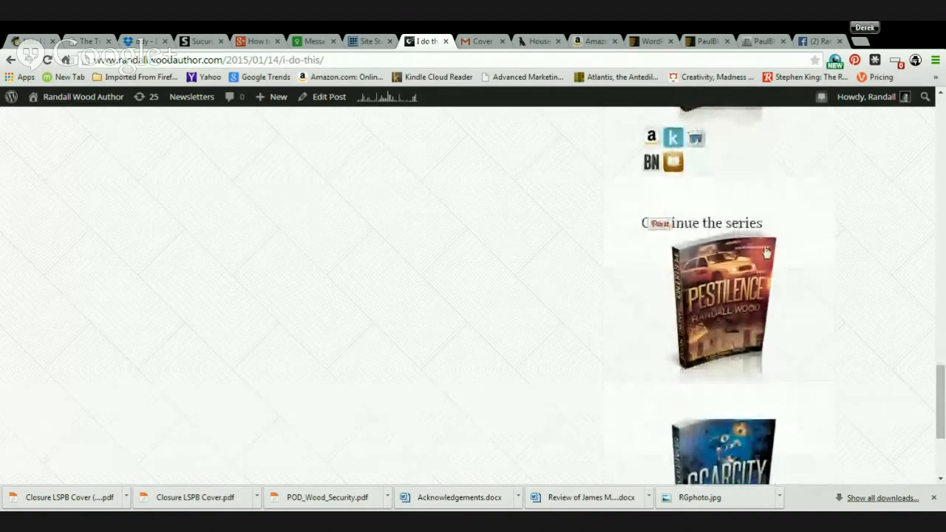
scroll(794, 290, down, 1)
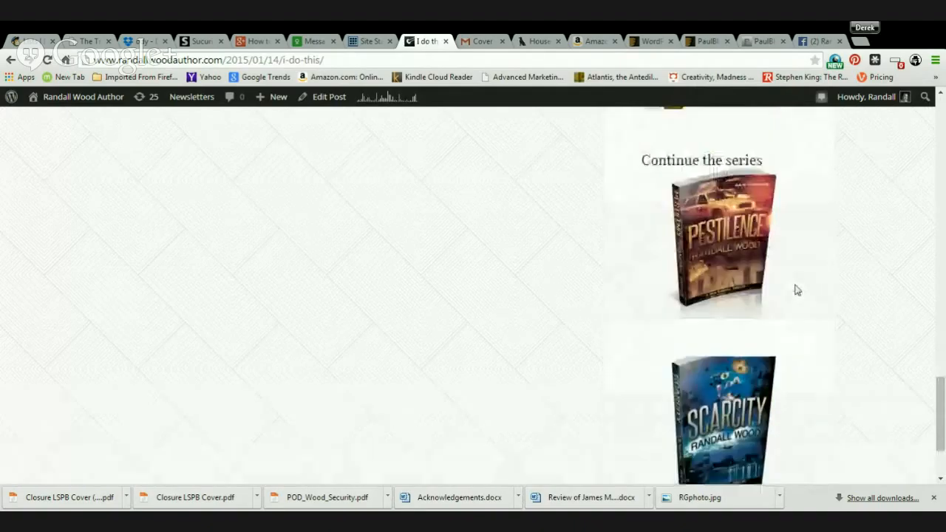
scroll(747, 276, up, 6)
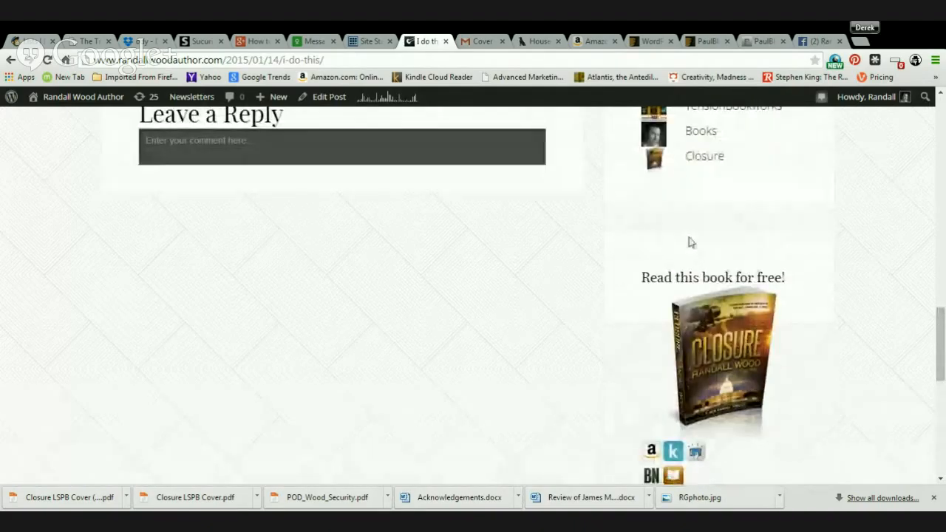
scroll(690, 243, down, 7)
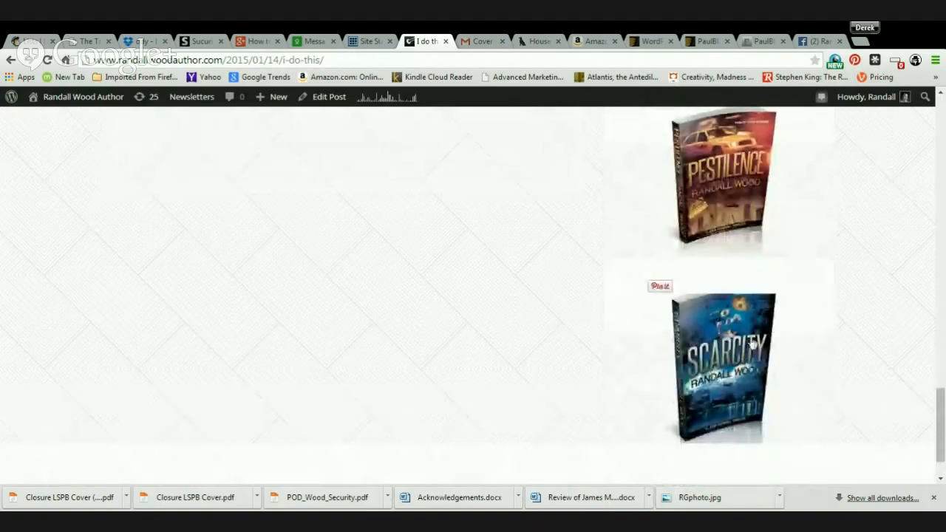
scroll(728, 340, up, 4)
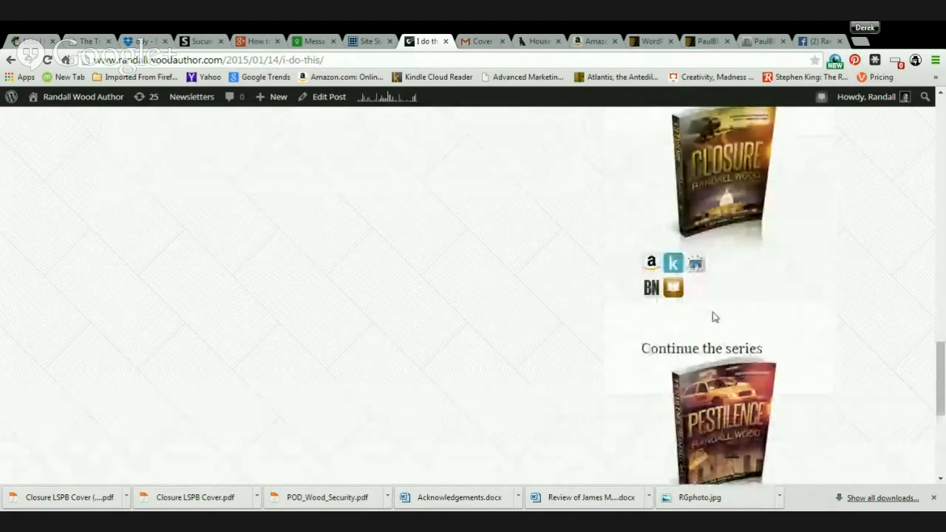
scroll(714, 317, up, 2)
scroll(739, 323, up, 3)
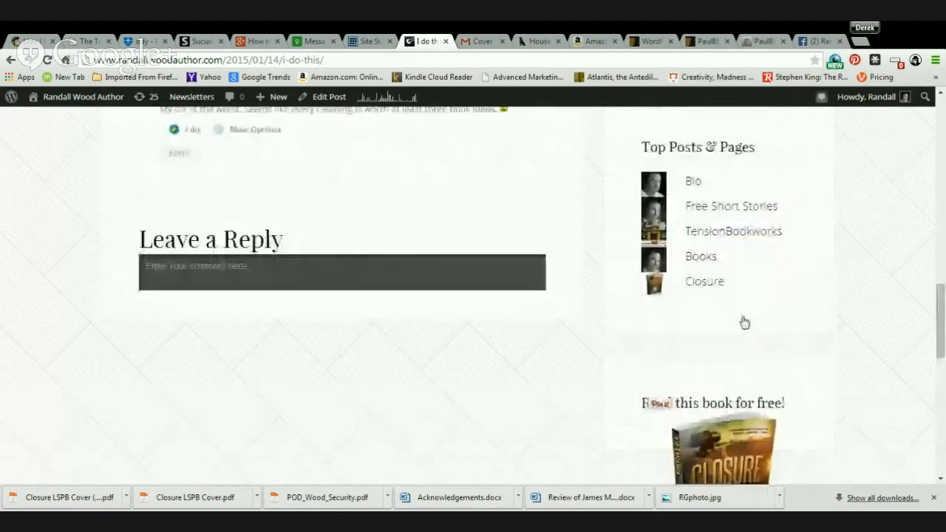
- Open the site's Store page and review the retailer and format links listed under each book
scroll(744, 322, up, 20)
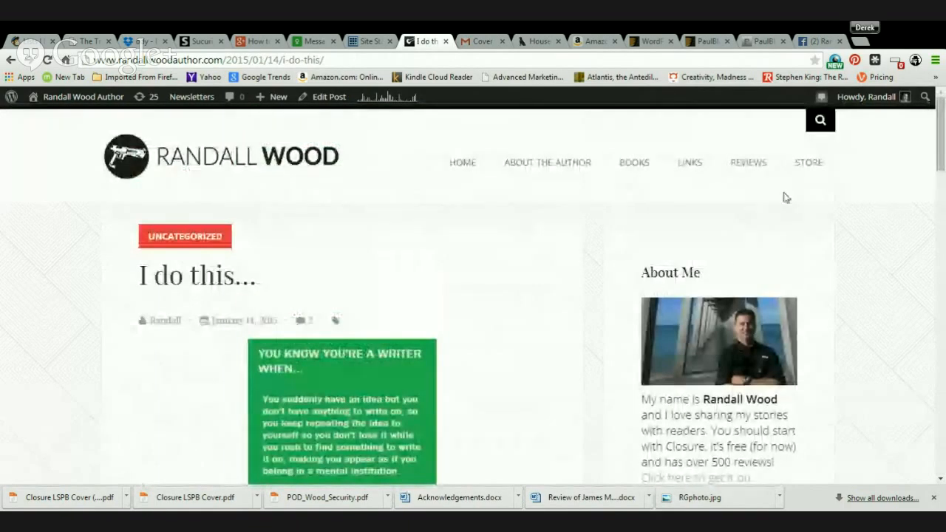
click(808, 164)
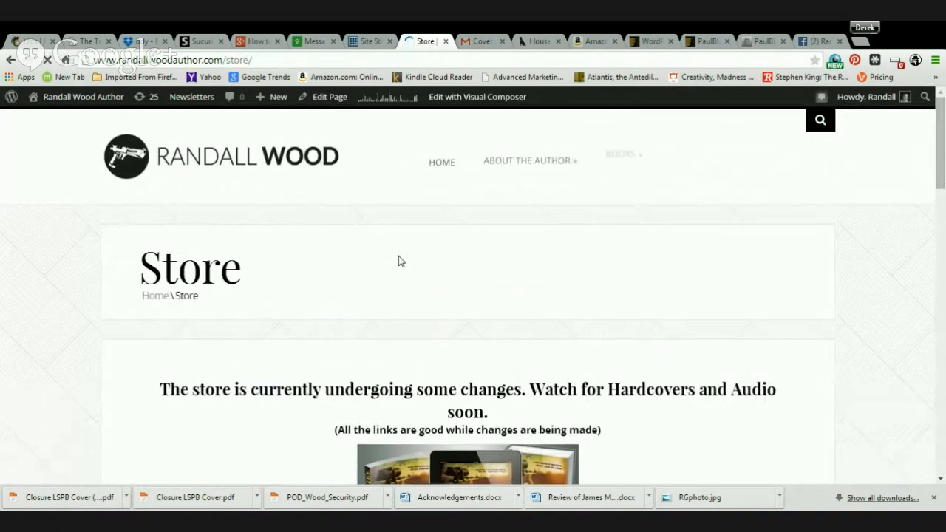
scroll(398, 261, down, 5)
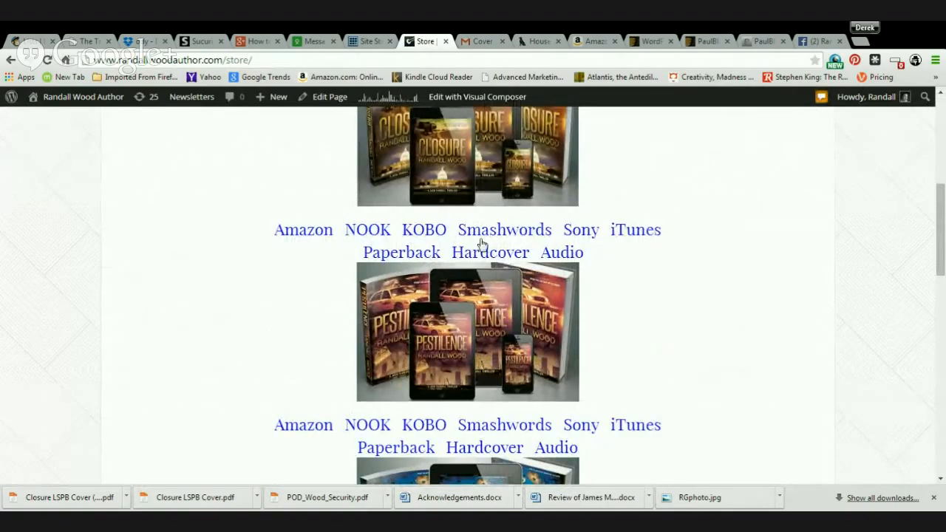
scroll(485, 239, down, 3)
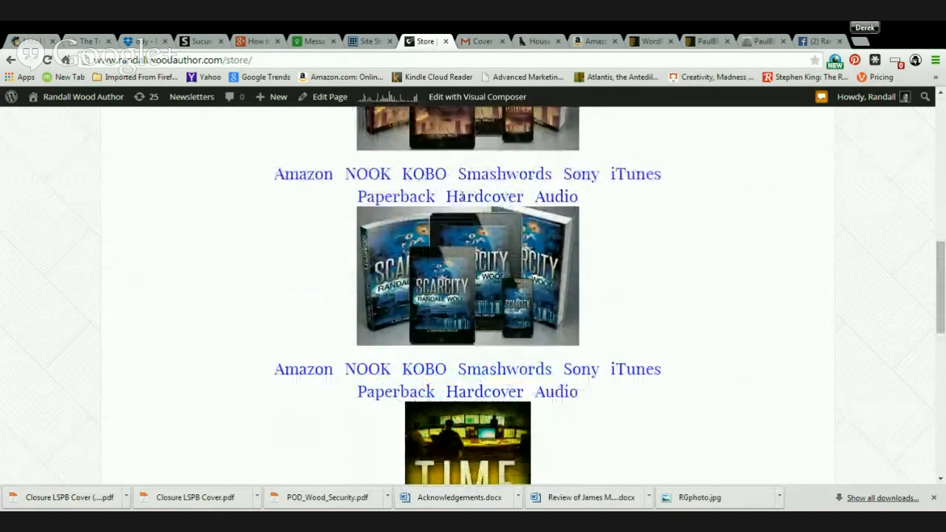
scroll(492, 183, up, 7)
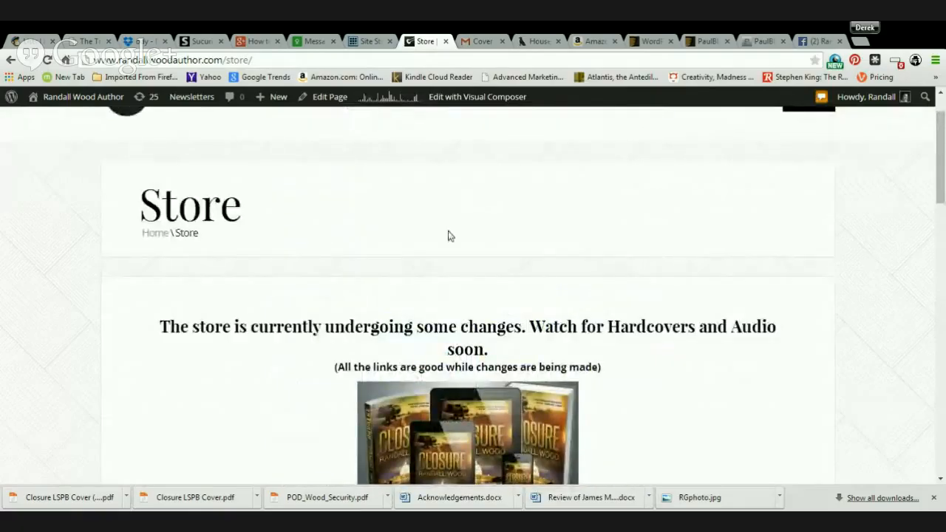
scroll(499, 231, up, 1)
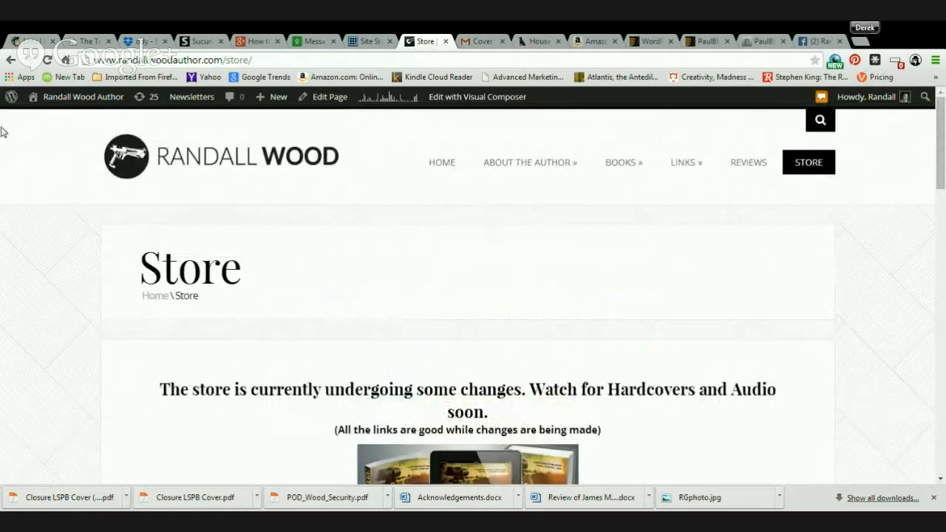
- Go back to the "I do this..." post and open the site's About the Author page
click(10, 59)
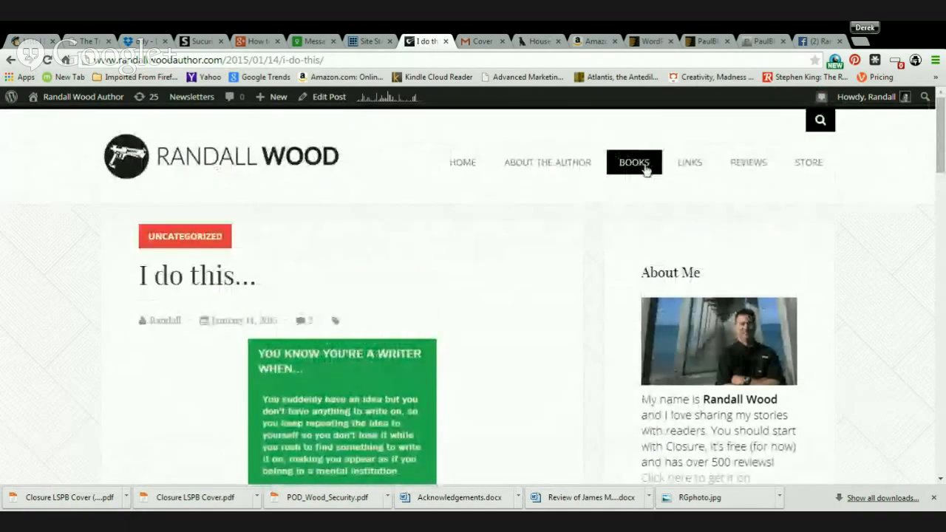
click(525, 170)
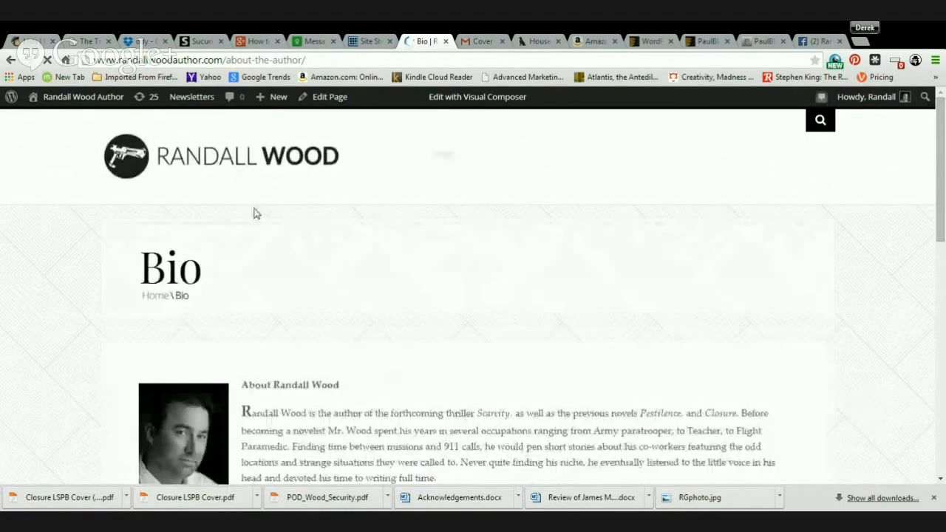
- Look over the author's Bio page and return to the site's home page
scroll(255, 213, down, 3)
scroll(251, 221, down, 5)
scroll(255, 184, up, 10)
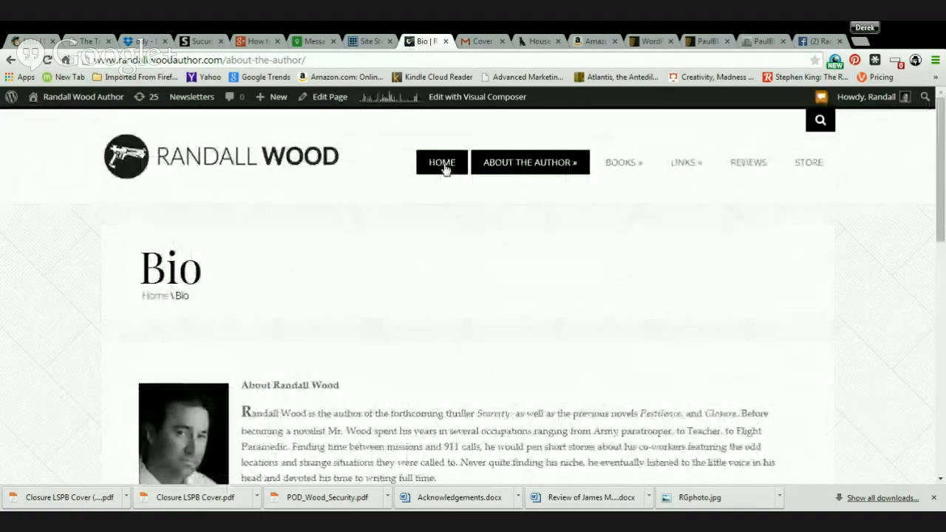
click(444, 165)
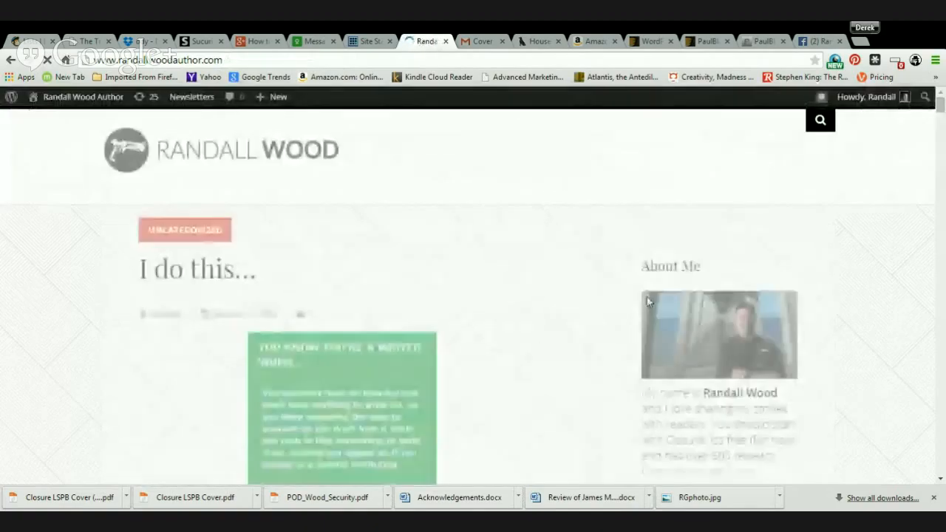
- Examine the home page sidebar around the "Like excitement and adventure?" email list invitation, the sign-up form and the progress bar
scroll(684, 297, down, 3)
scroll(684, 297, down, 4)
scroll(687, 295, down, 3)
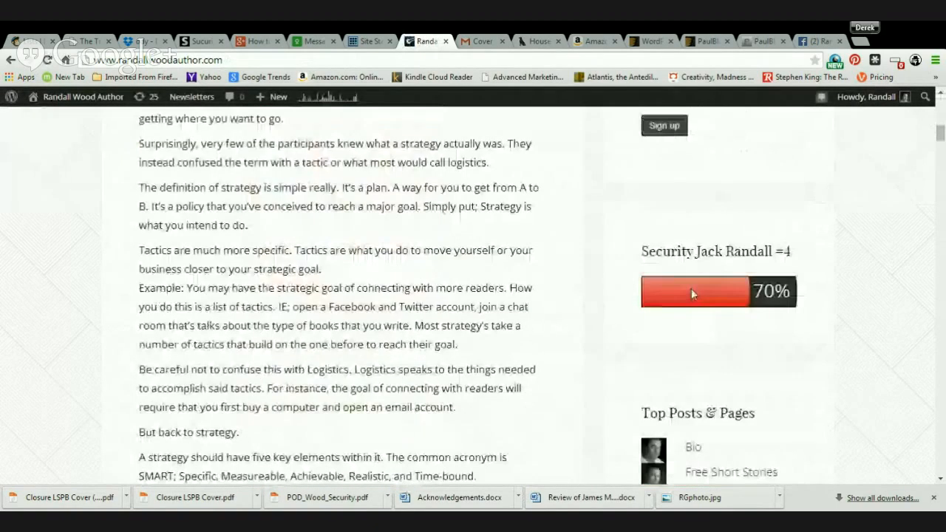
scroll(685, 275, up, 2)
scroll(671, 224, up, 3)
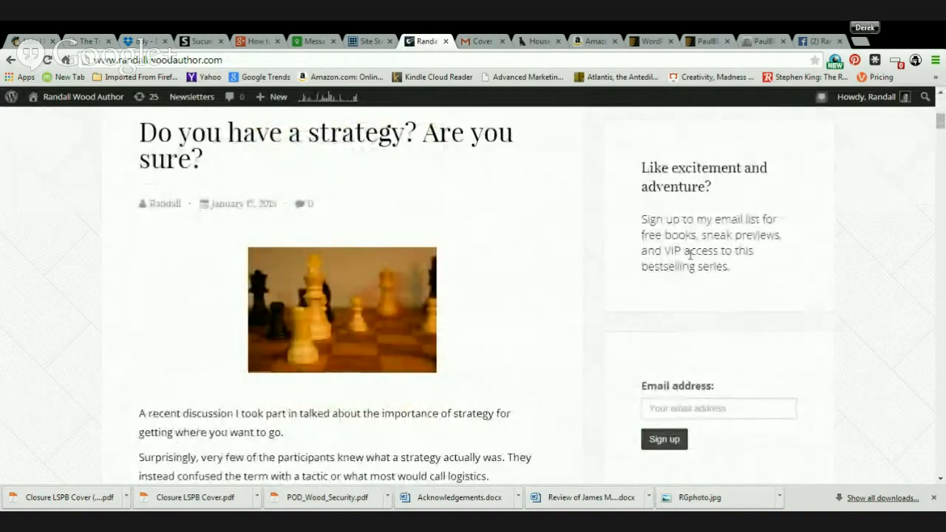
scroll(686, 266, down, 1)
scroll(679, 296, up, 2)
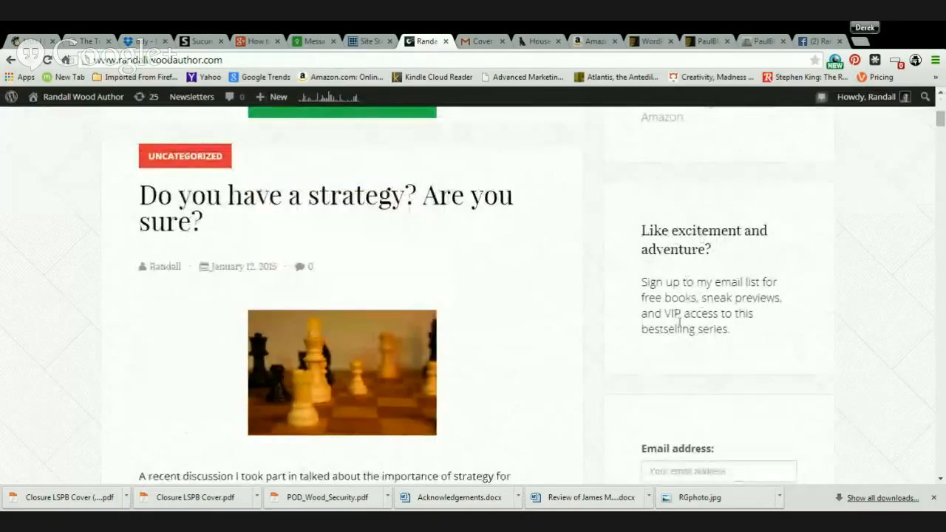
scroll(729, 369, down, 1)
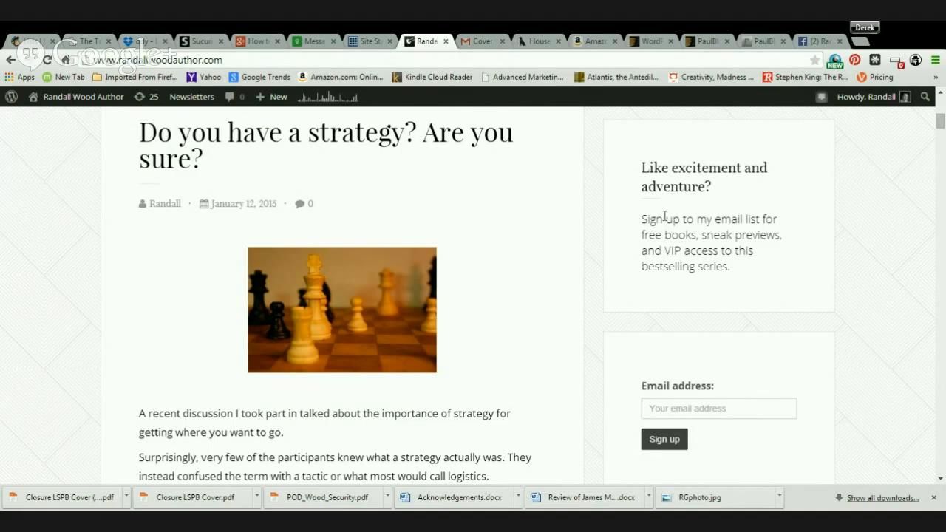
- Check the sidebar sign-up form by entering its Email address field, and leave it without submitting an address
scroll(690, 297, down, 2)
scroll(672, 336, up, 1)
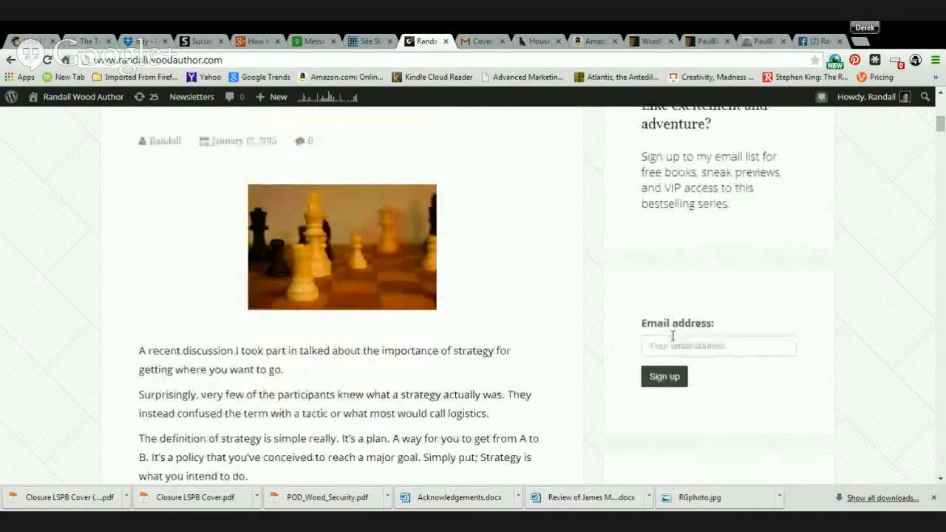
scroll(680, 191, up, 1)
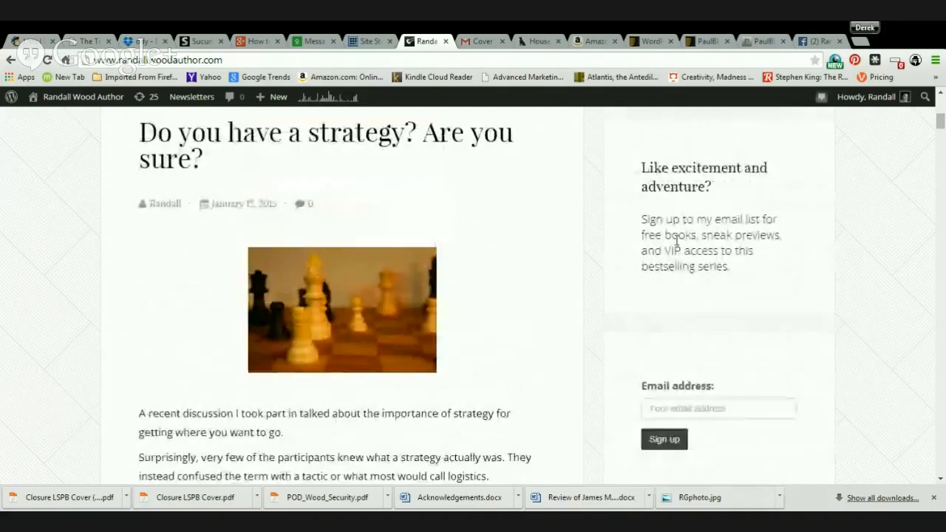
scroll(676, 251, down, 1)
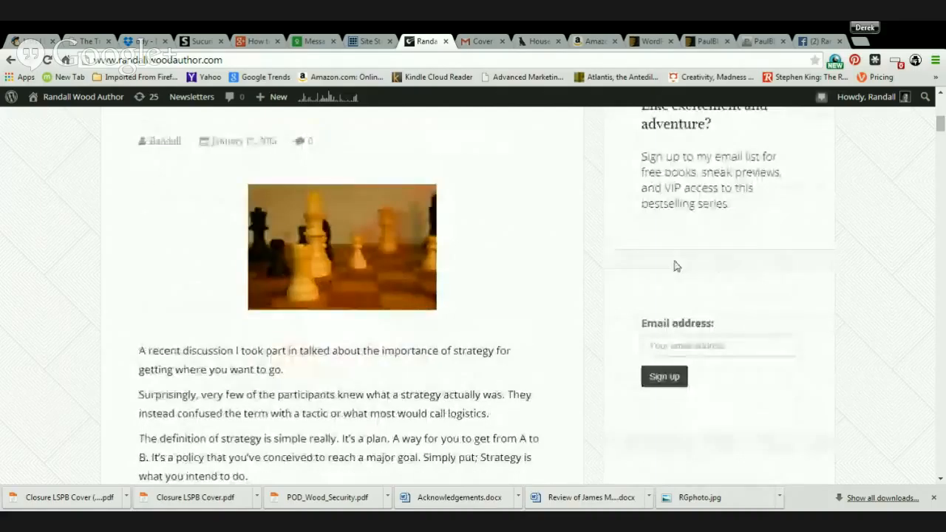
click(665, 345)
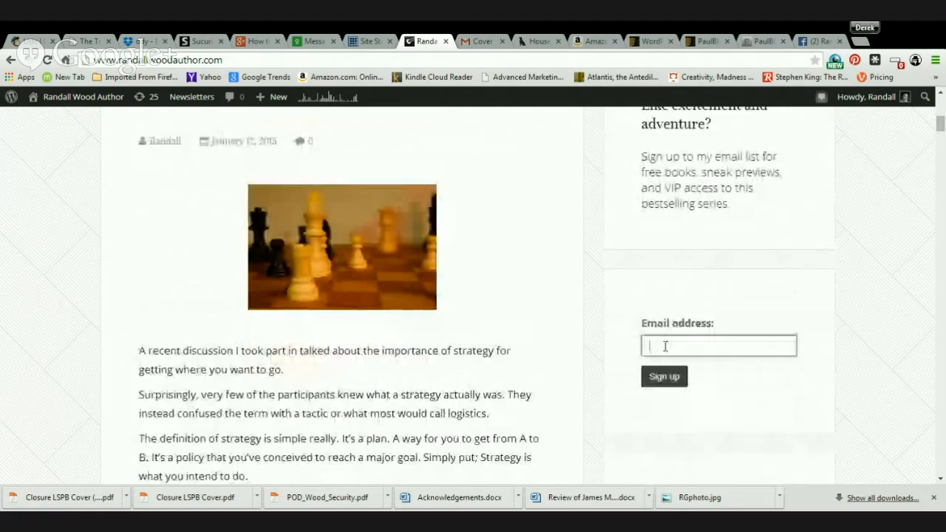
scroll(665, 345, down, 1)
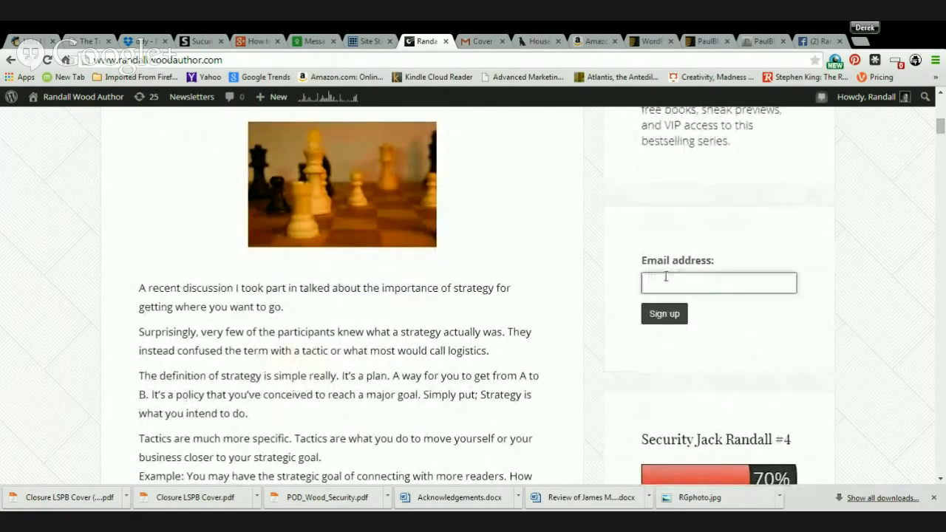
scroll(682, 254, up, 1)
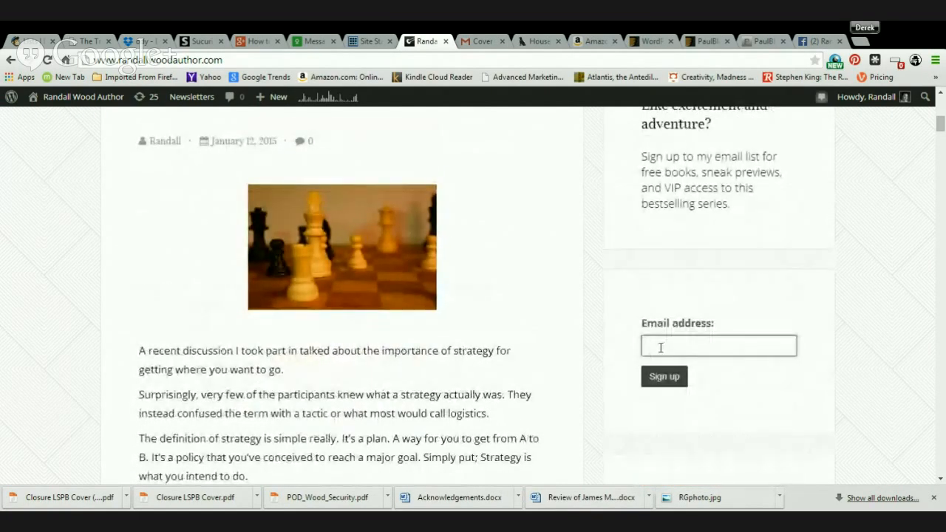
click(661, 347)
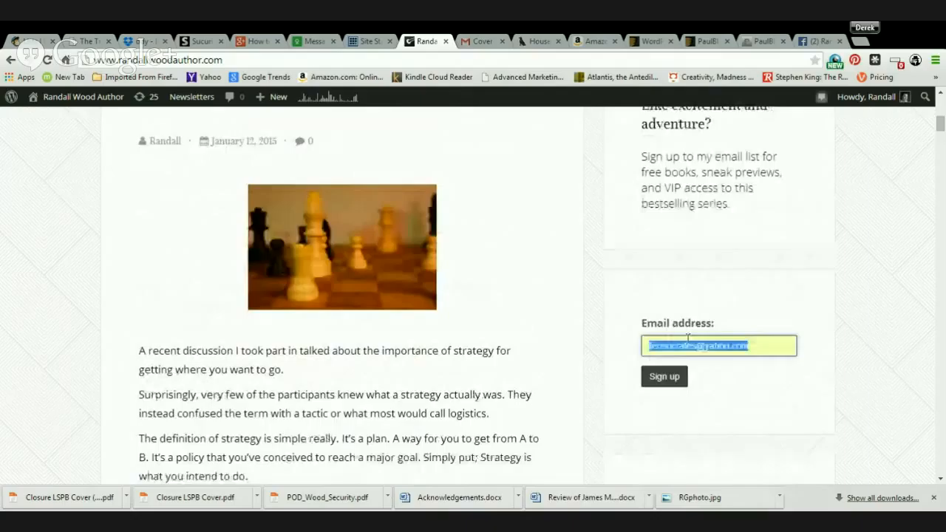
click(811, 378)
scroll(693, 362, up, 2)
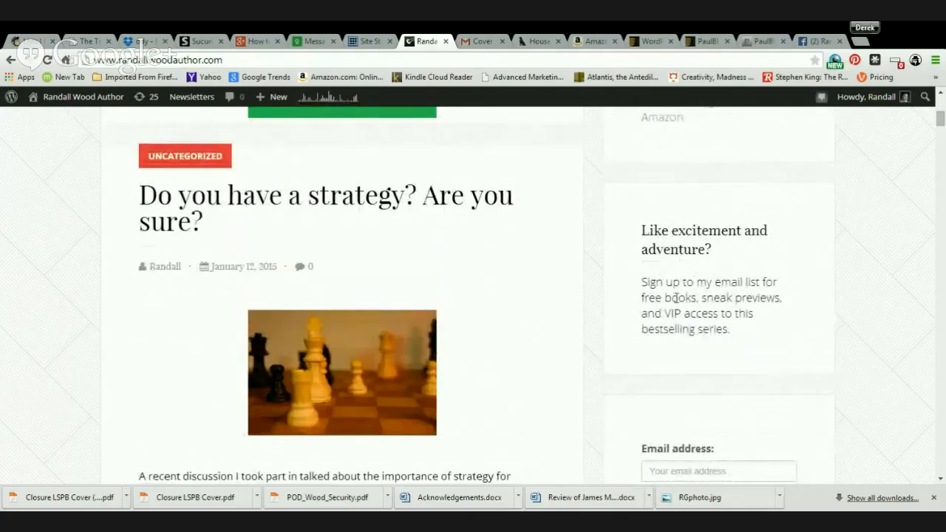
- Examine the Security progress bar and the Top Posts & Pages list in the sidebar
scroll(683, 300, down, 4)
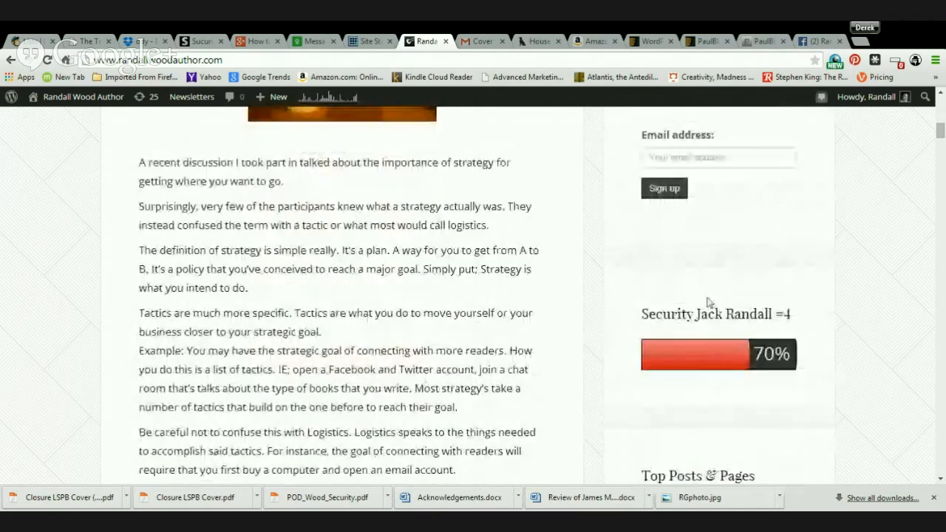
scroll(706, 288, down, 3)
scroll(707, 311, up, 1)
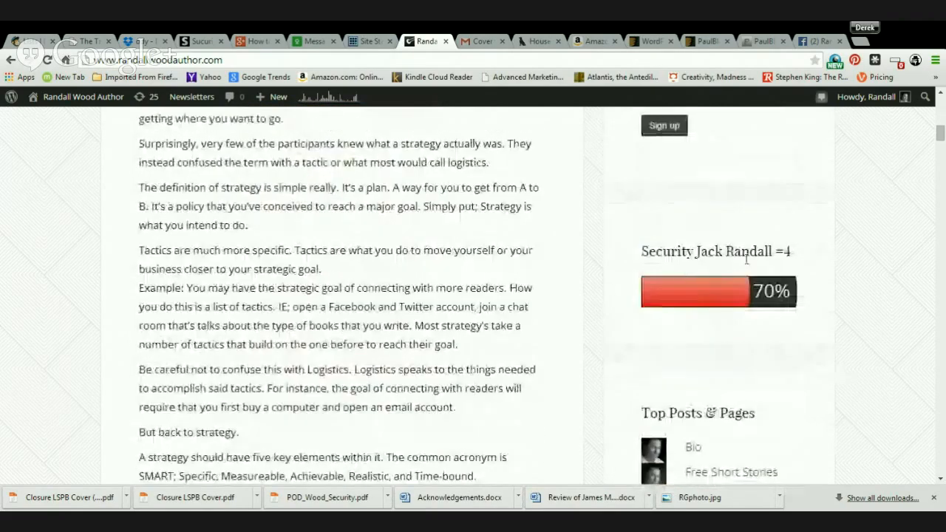
scroll(749, 274, down, 2)
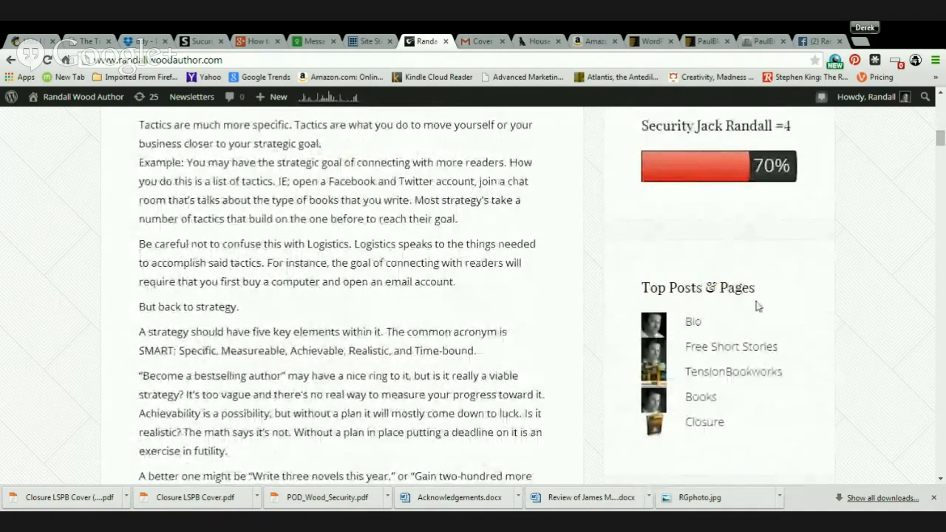
- Open the Free Short Stories page from the Top Posts & Pages list
click(719, 353)
scroll(718, 351, down, 2)
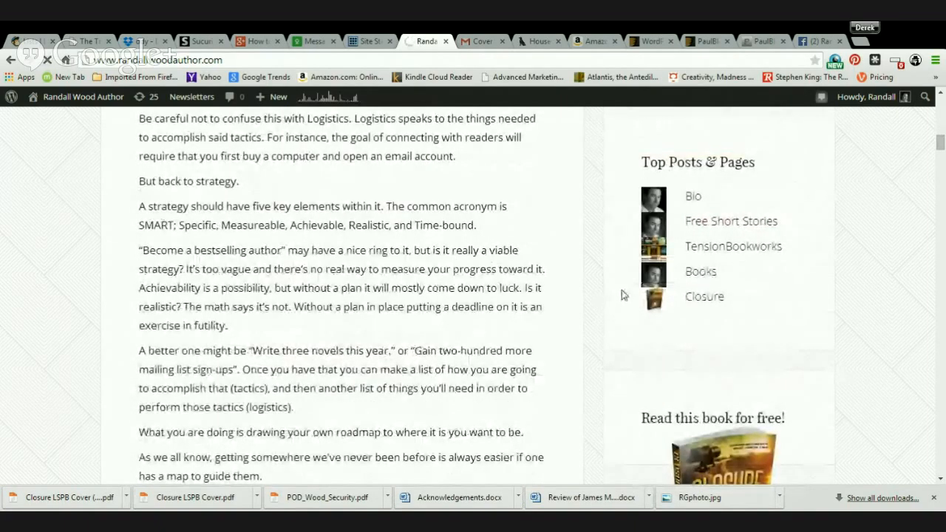
scroll(744, 244, up, 9)
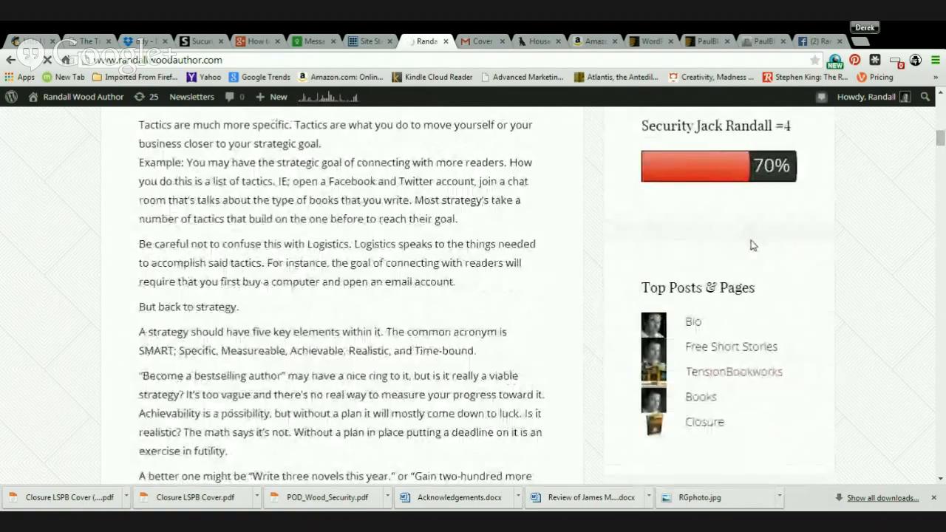
scroll(504, 232, up, 8)
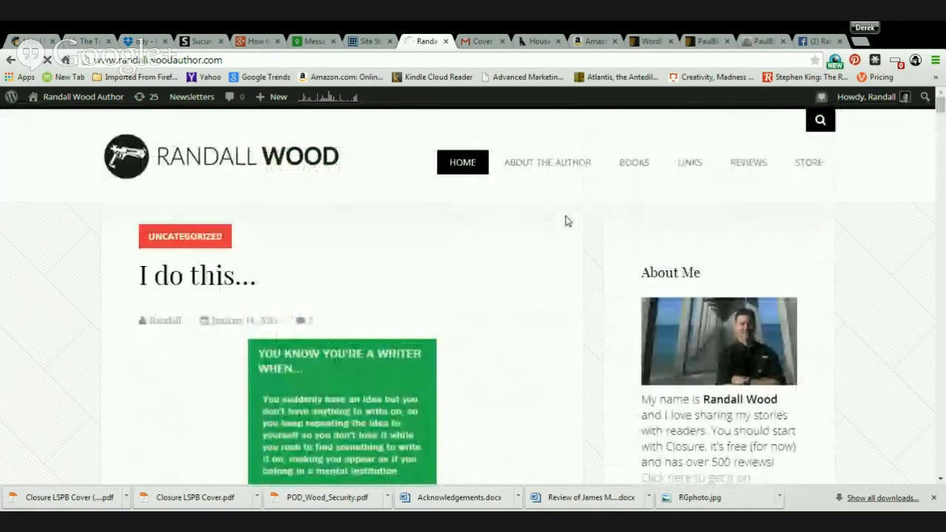
click(375, 42)
click(418, 42)
- Check which pages are grouped under About the Author and Links in the site's navigation
click(563, 168)
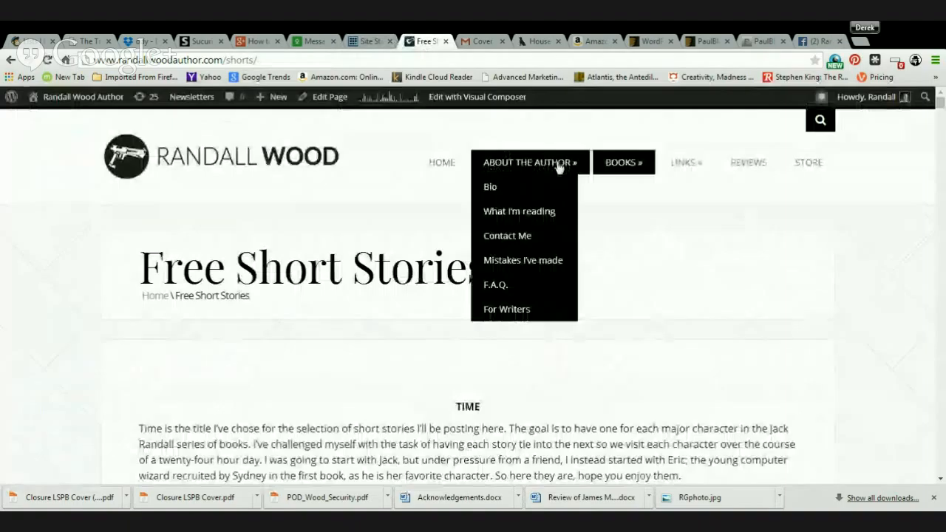
mouse_move(700, 166)
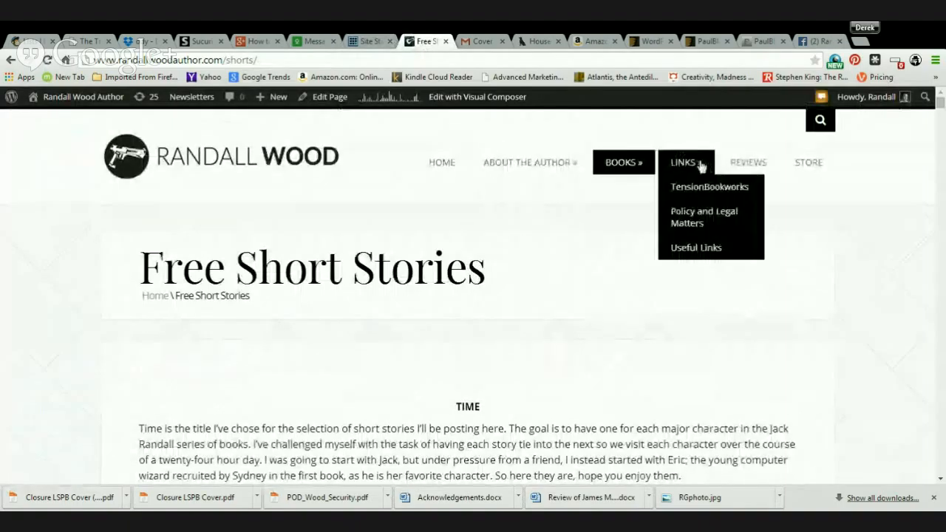
mouse_move(517, 167)
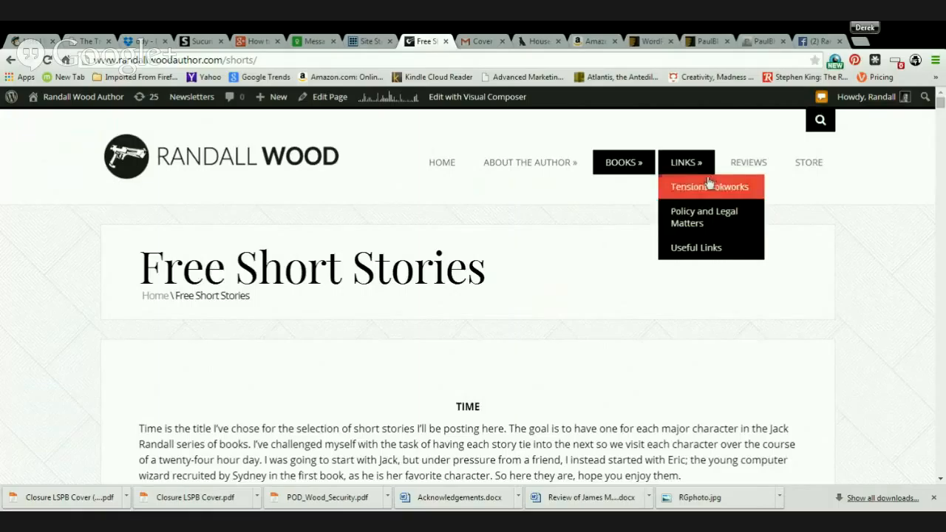
- Open the site's Reviews page and look through the Amazon reviews quoted for Closure
click(747, 167)
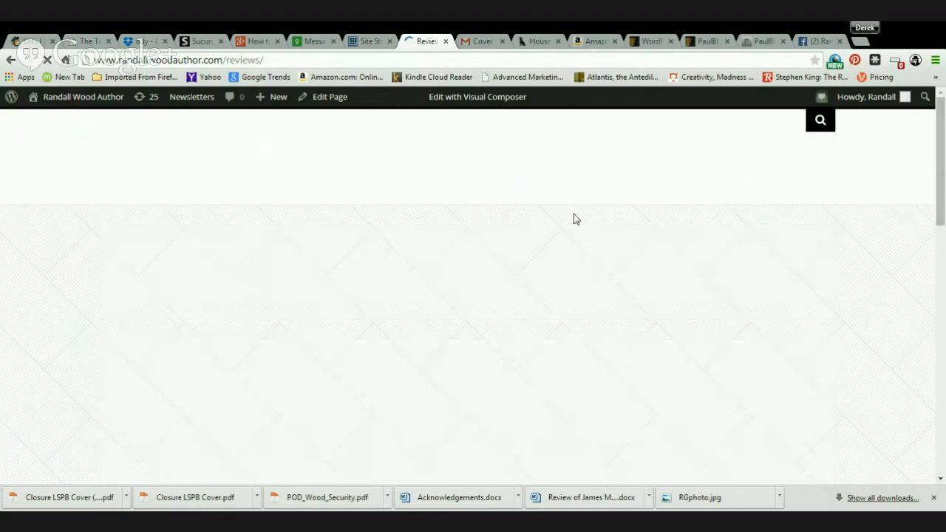
scroll(330, 248, down, 1)
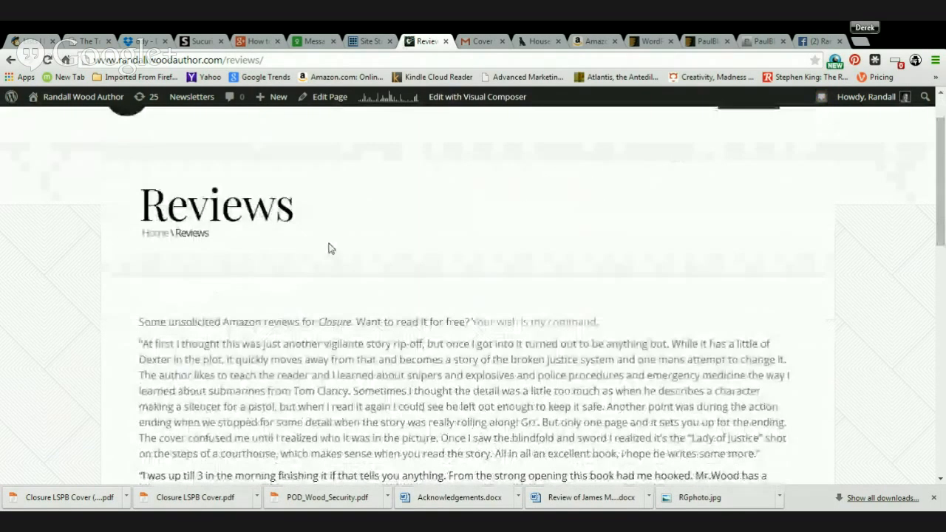
scroll(330, 248, down, 3)
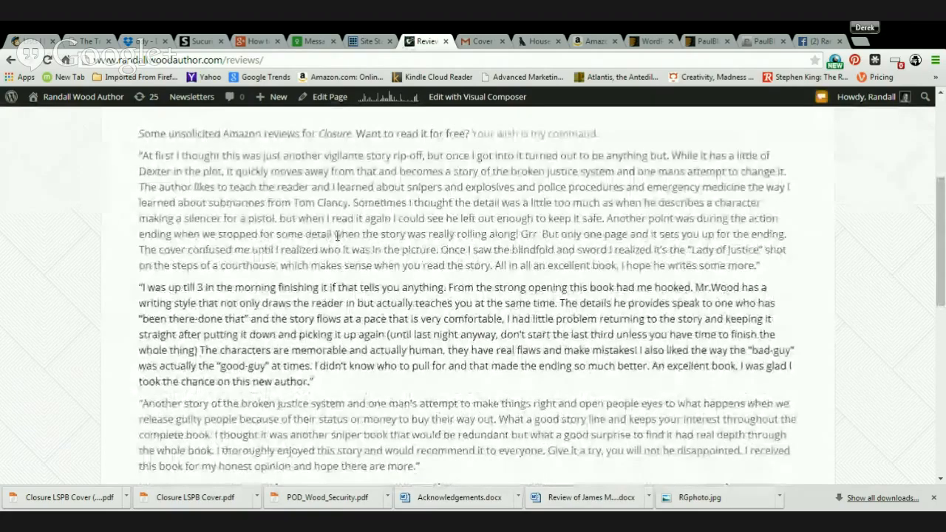
scroll(337, 235, down, 4)
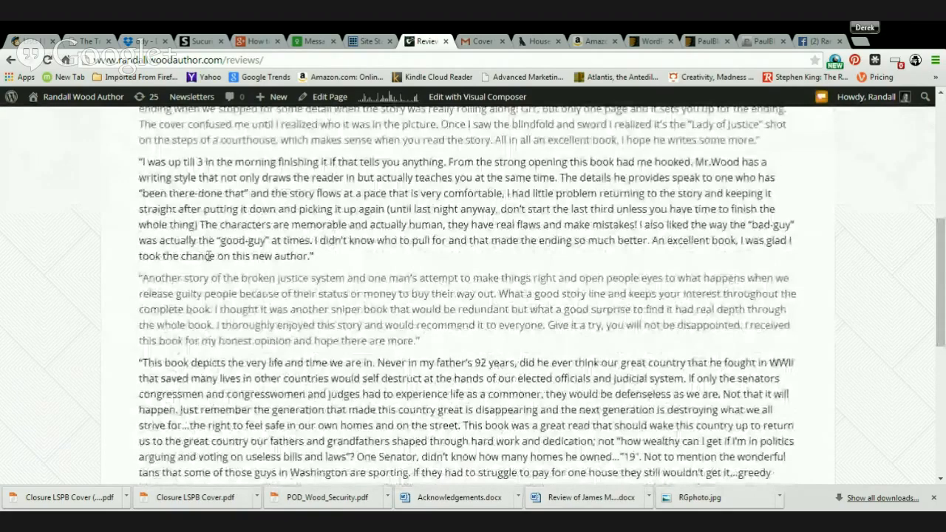
scroll(225, 271, down, 2)
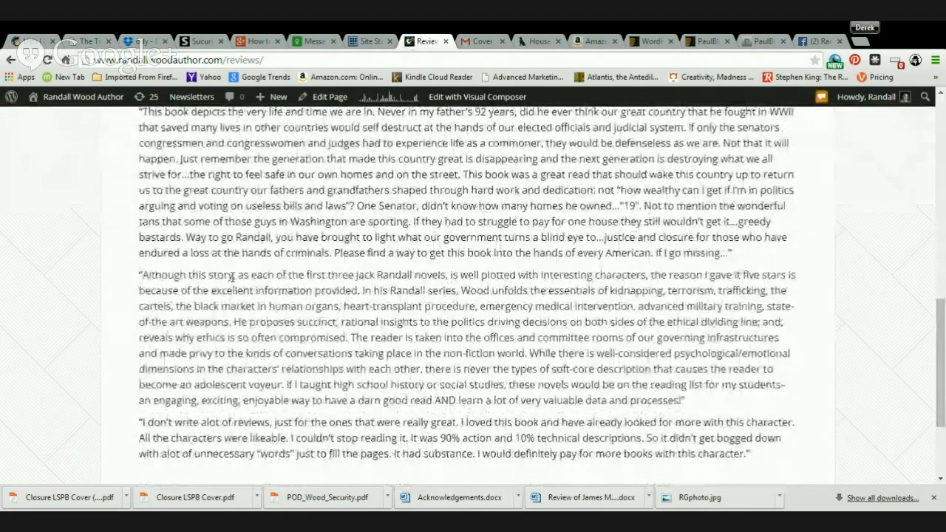
scroll(236, 281, down, 2)
scroll(281, 284, up, 8)
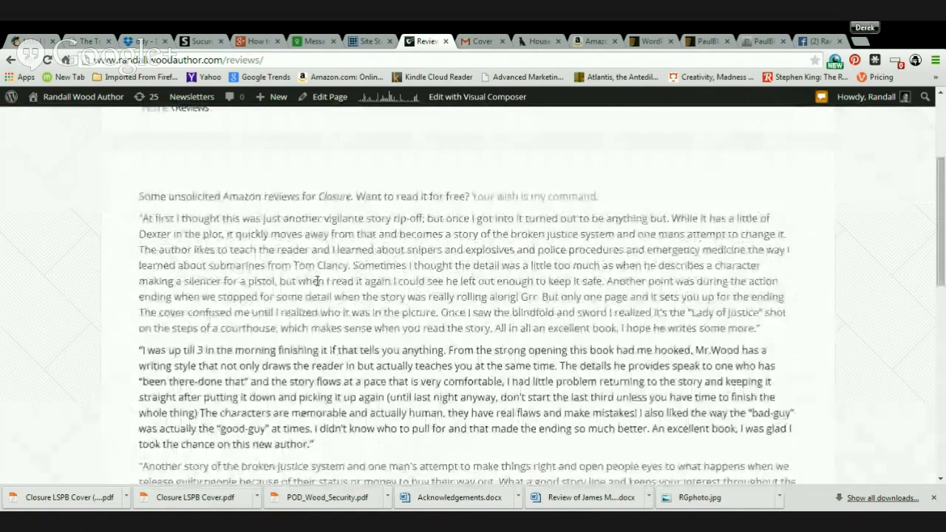
scroll(228, 268, up, 1)
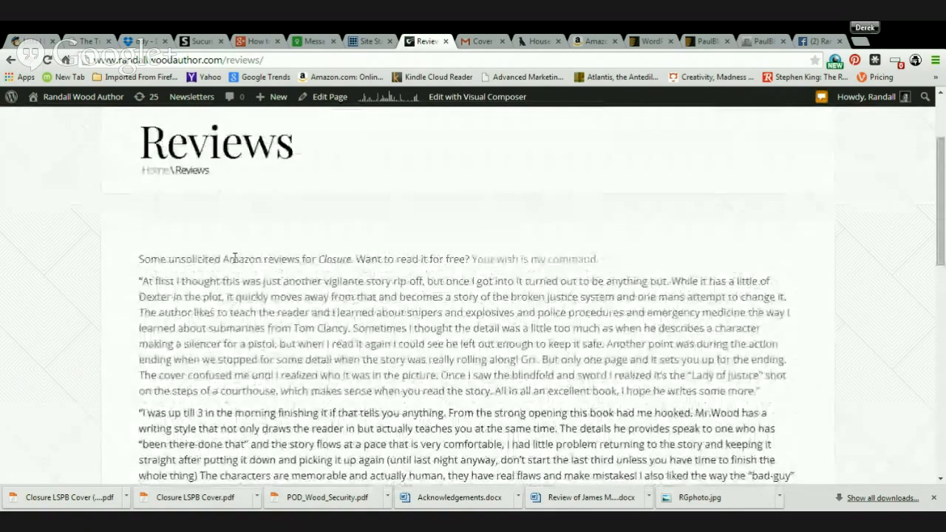
- Look at the site's Jetpack Site Stats and go back to the Reviews page
key(ctrl+shift+Tab)
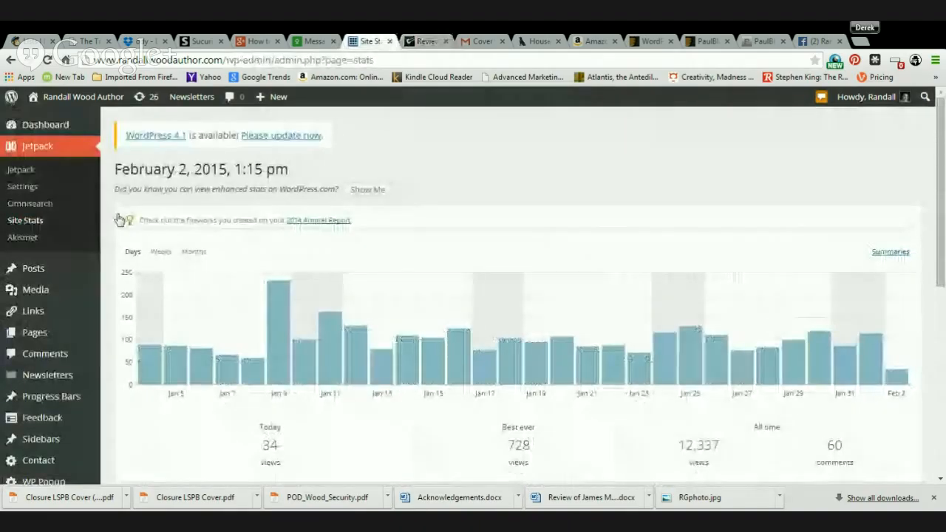
key(ctrl+Tab)
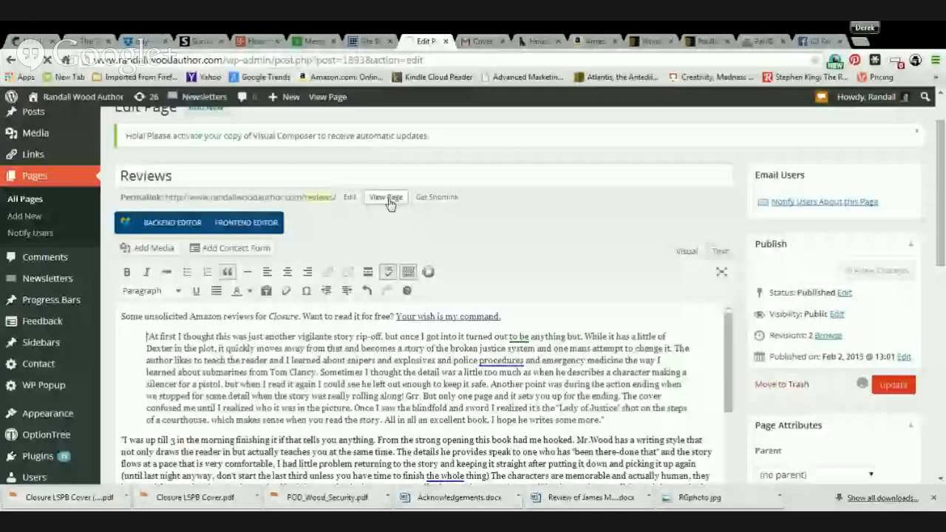
- View the live Reviews page and compare the first review's block quote formatting with the reviews below it
click(387, 198)
scroll(373, 251, down, 3)
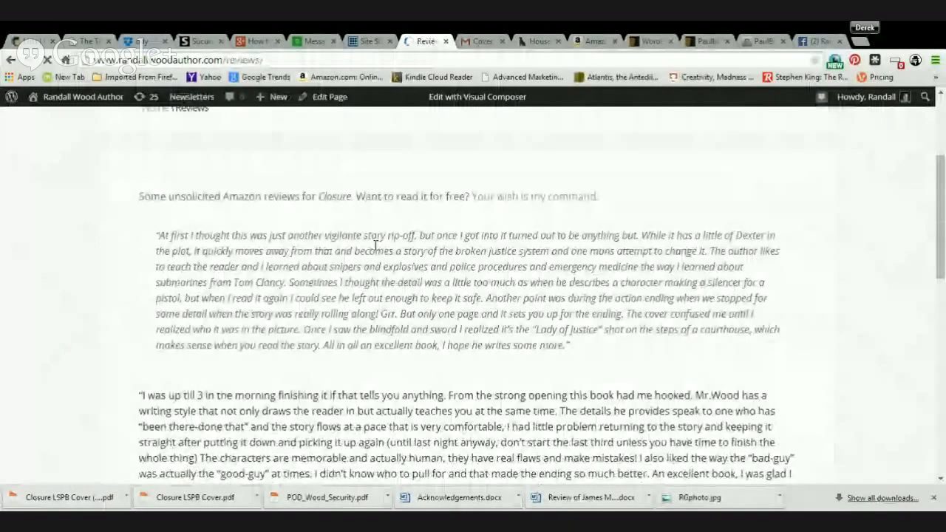
scroll(194, 309, up, 1)
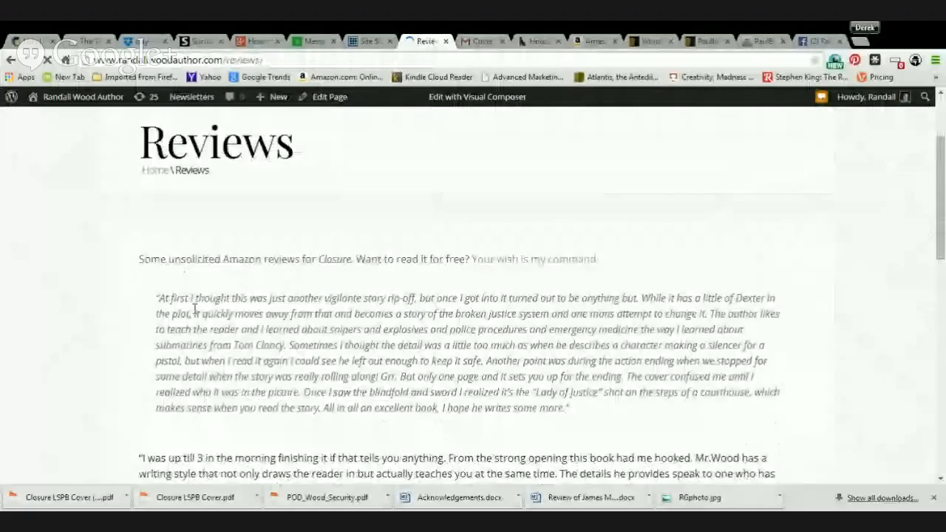
scroll(194, 309, down, 4)
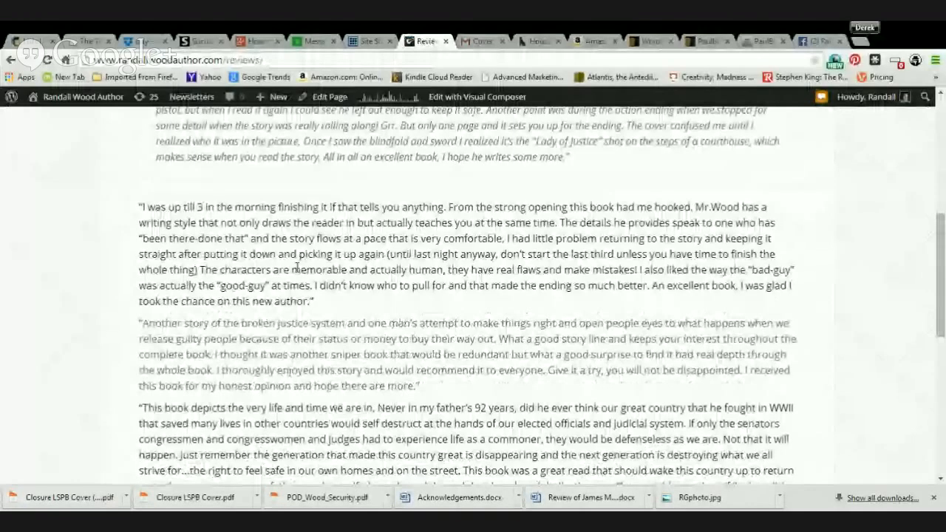
- Glance at the Jetpack Site Stats and recheck the introduction and first review on the live Reviews page
scroll(297, 269, up, 1)
click(370, 41)
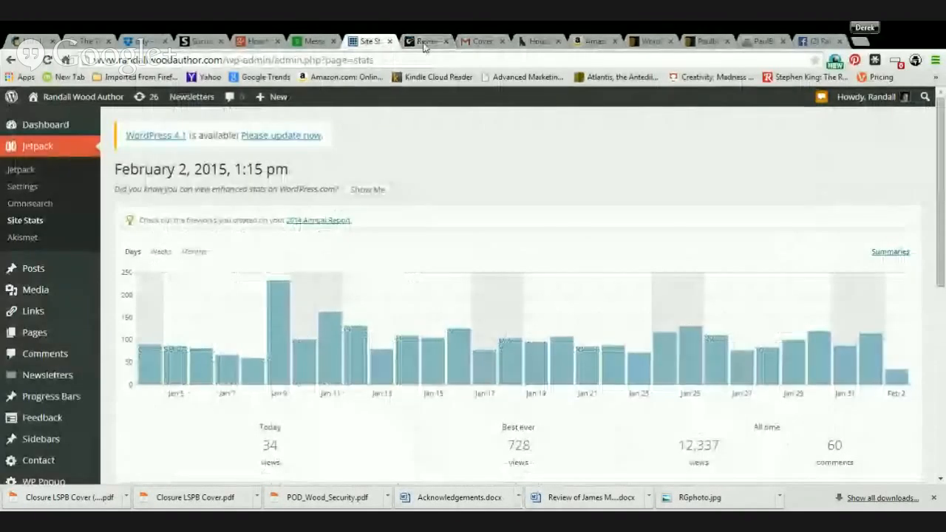
click(424, 42)
scroll(235, 201, up, 2)
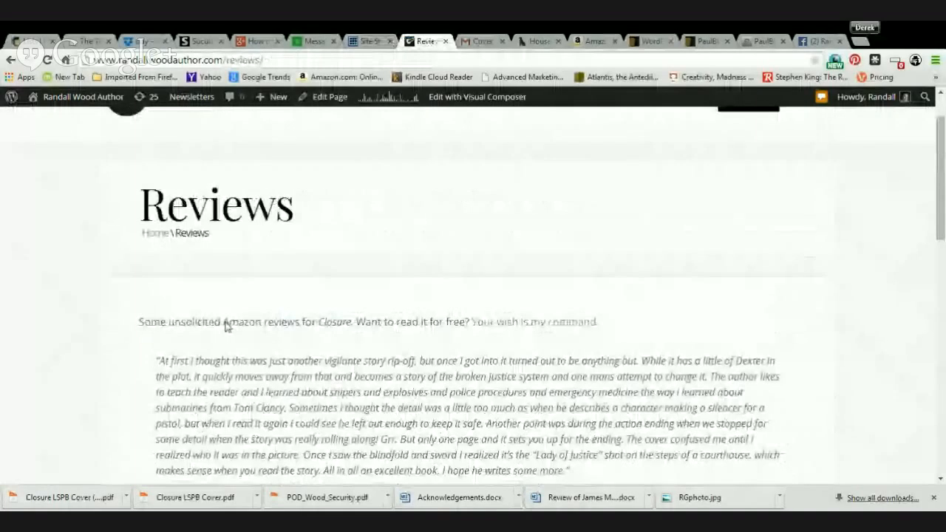
scroll(228, 323, down, 1)
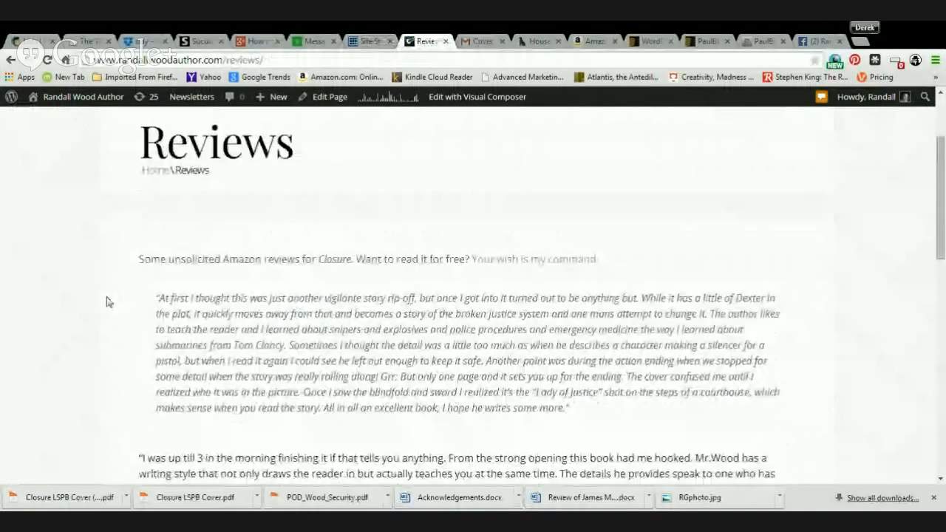
- Open the Reviews page for editing, remove the block quote formatting from the first review and update the page
click(327, 97)
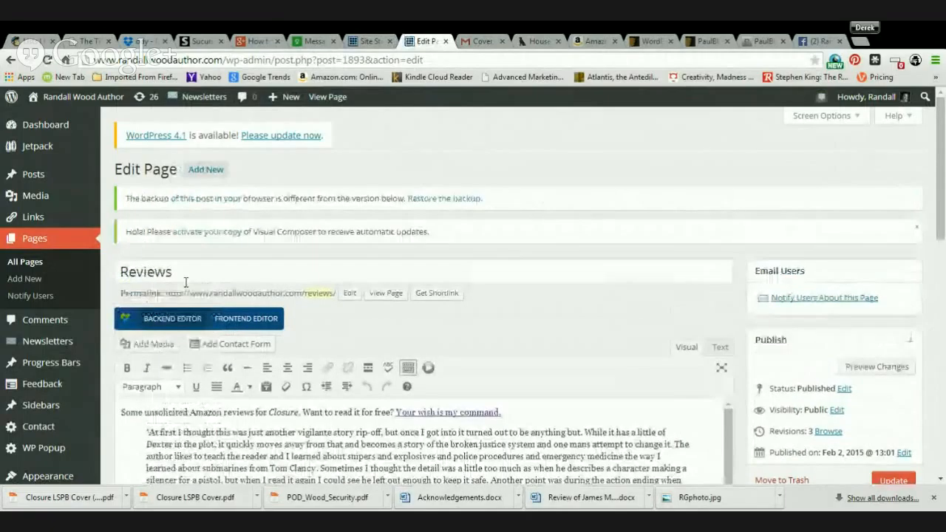
scroll(267, 297, down, 1)
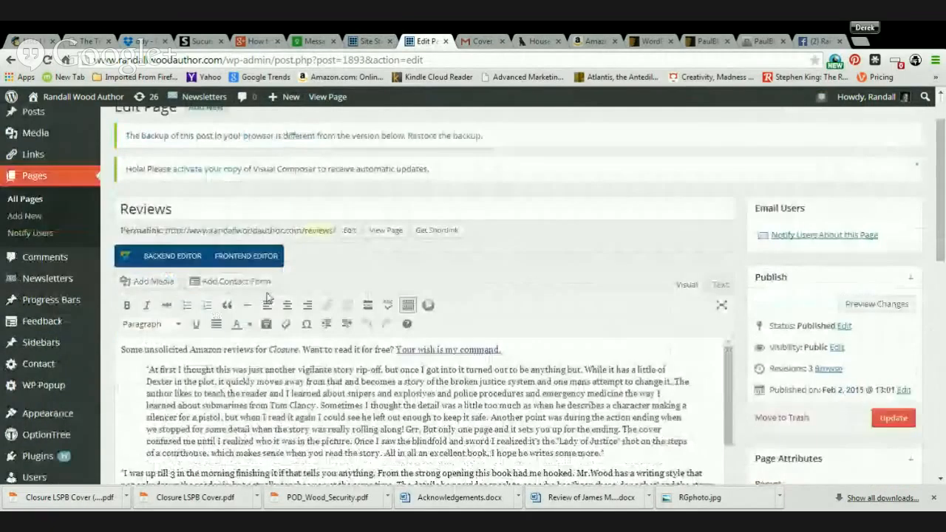
scroll(268, 297, down, 1)
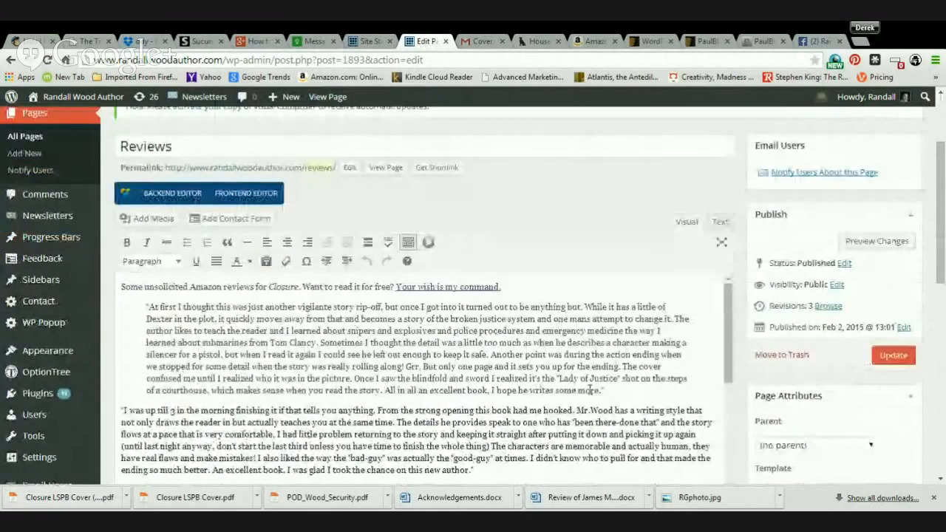
drag(601, 390, 101, 303)
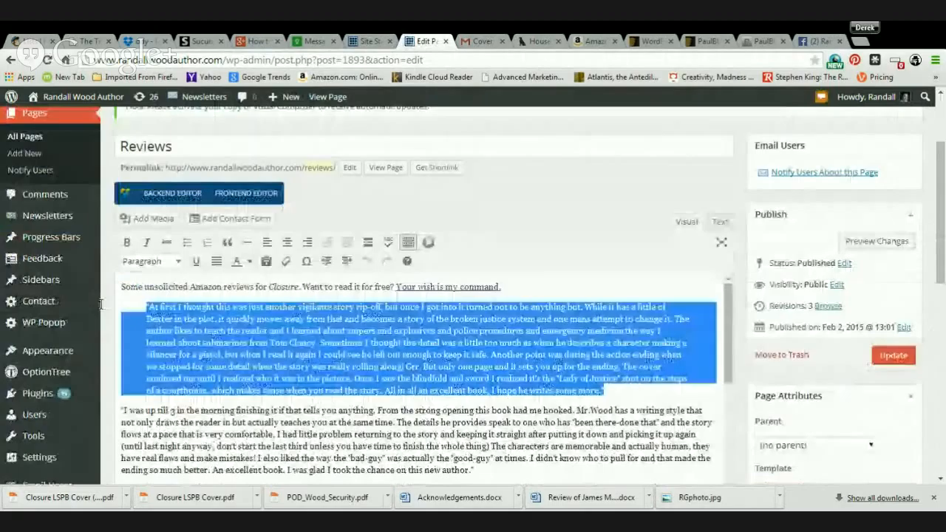
click(227, 242)
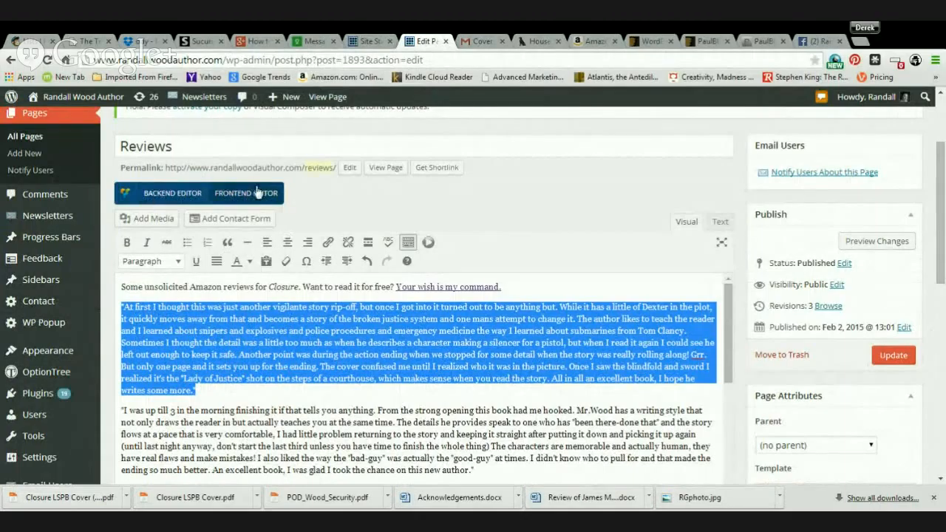
click(891, 356)
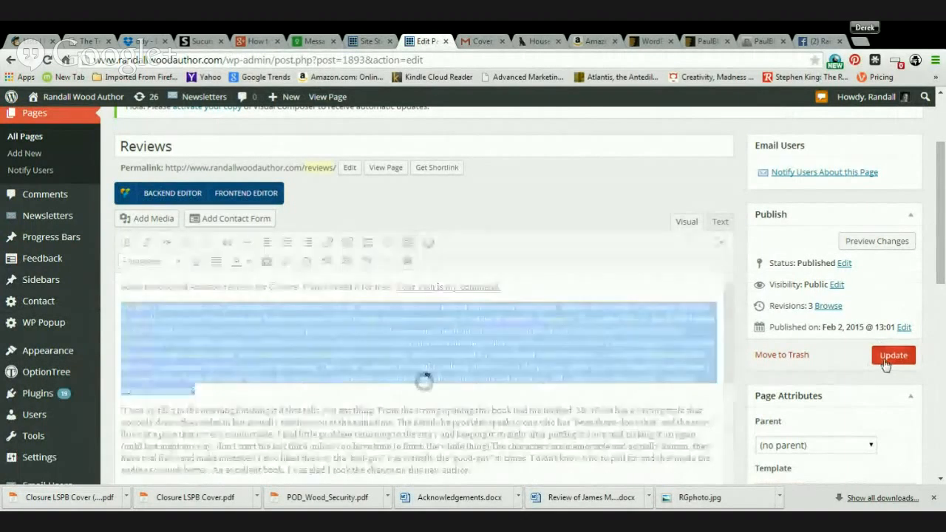
- Close the Site Stats tab and return to editing the Reviews page
click(371, 41)
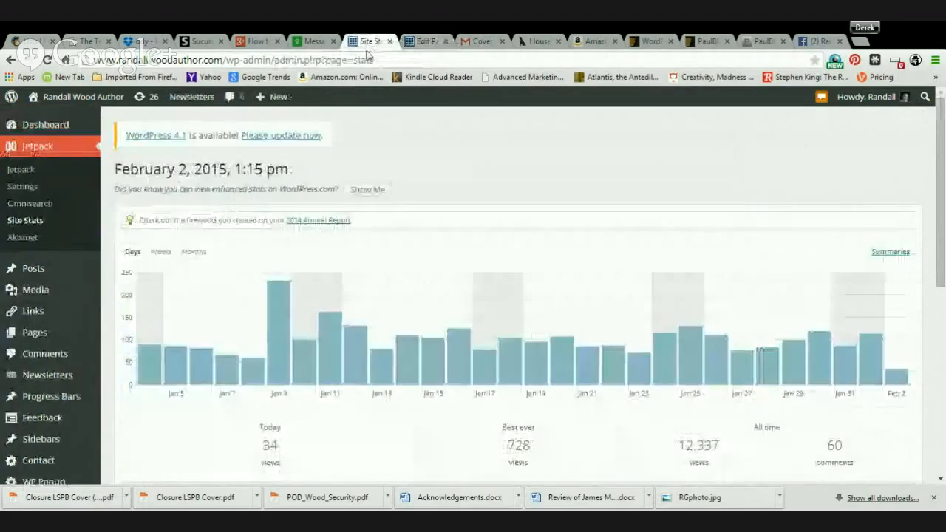
key(ctrl+shift+Tab)
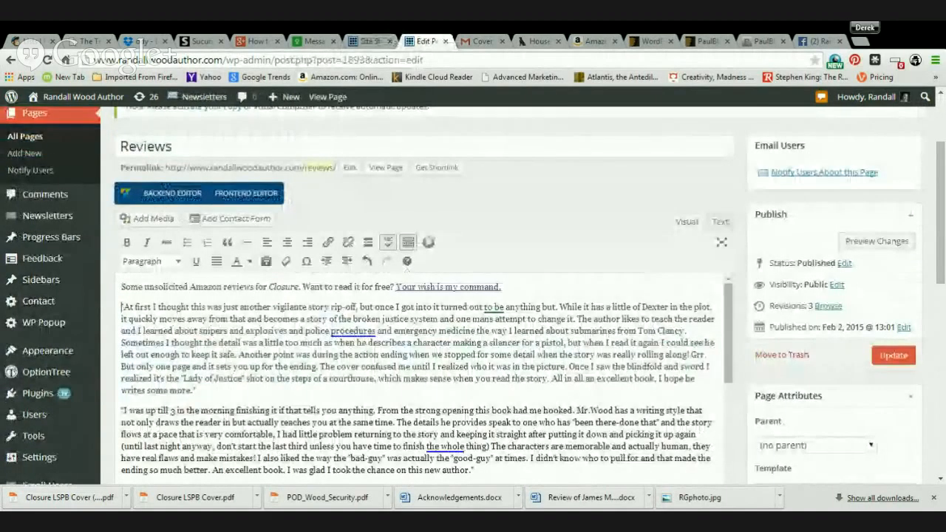
click(391, 41)
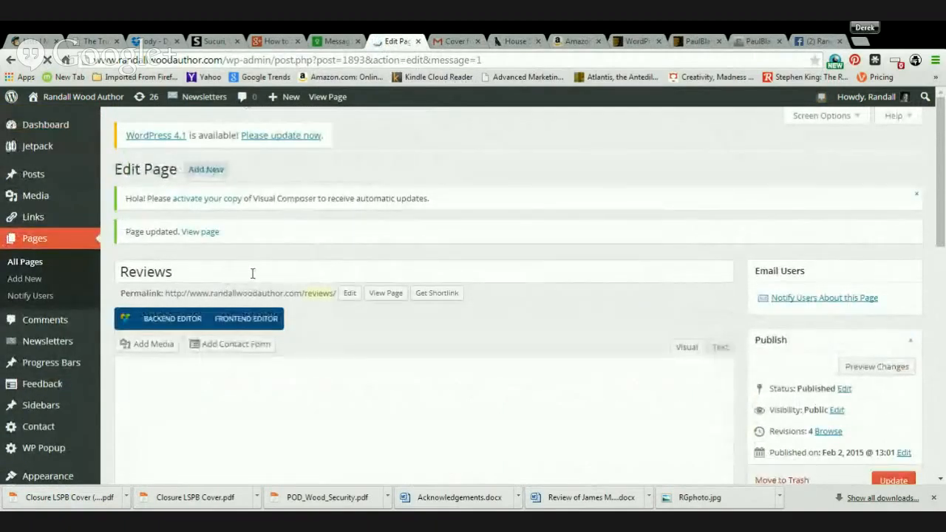
- Insert a blank line above the first review and put "Want to read it for free? Your wish is my command." on its own line in bold
scroll(276, 263, down, 2)
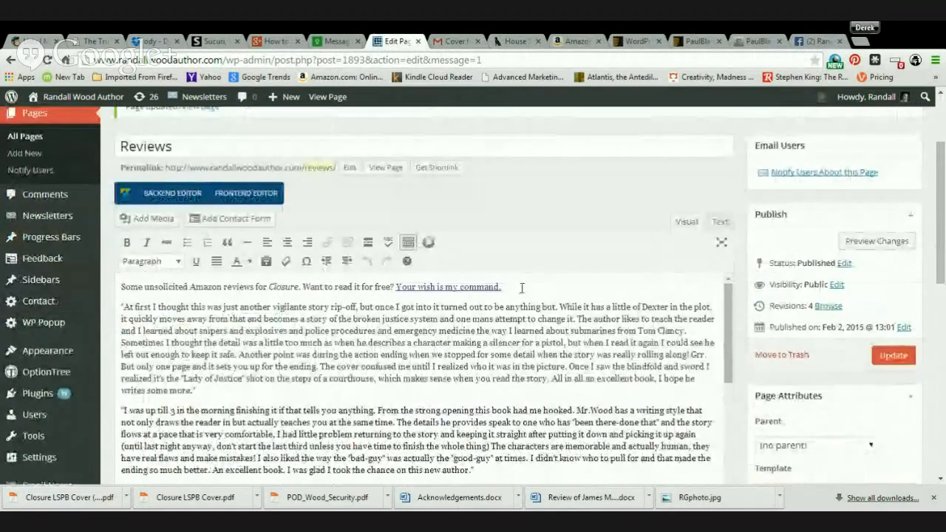
click(121, 309)
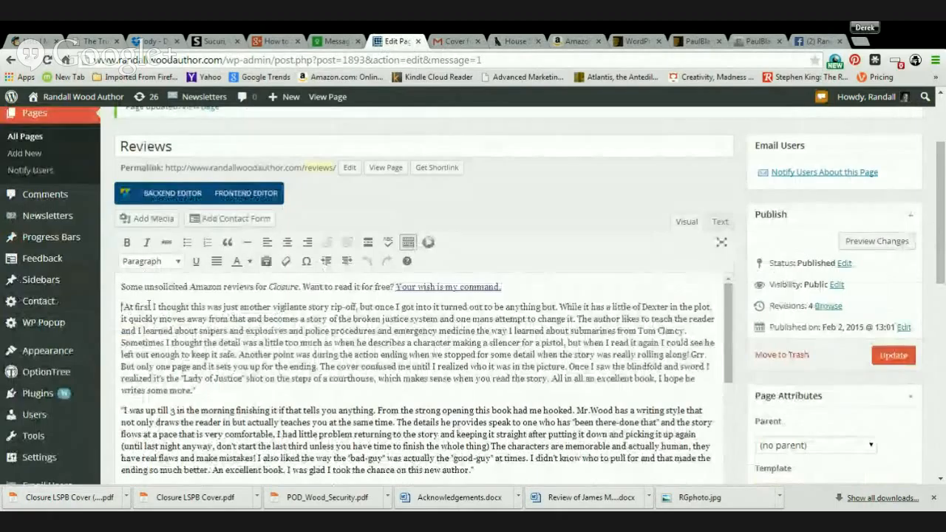
key(Return)
click(302, 287)
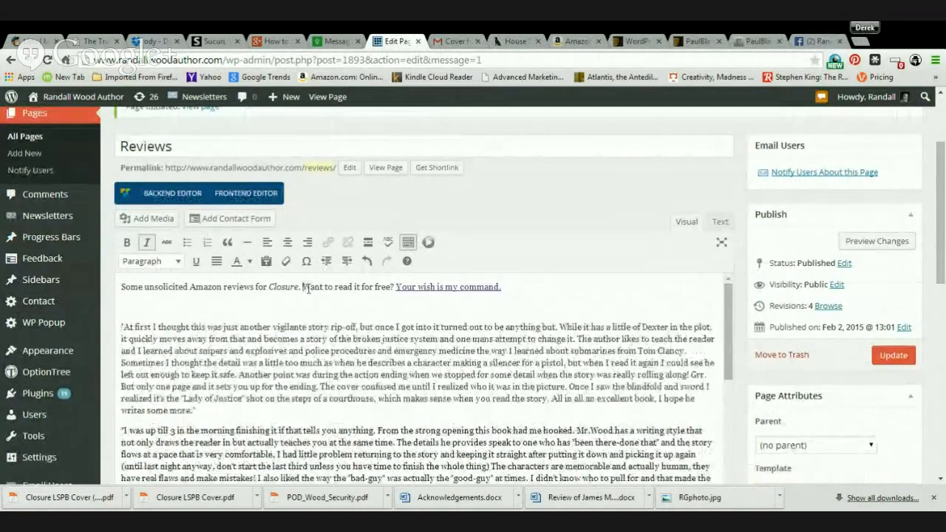
key(Return)
drag(240, 309, 113, 303)
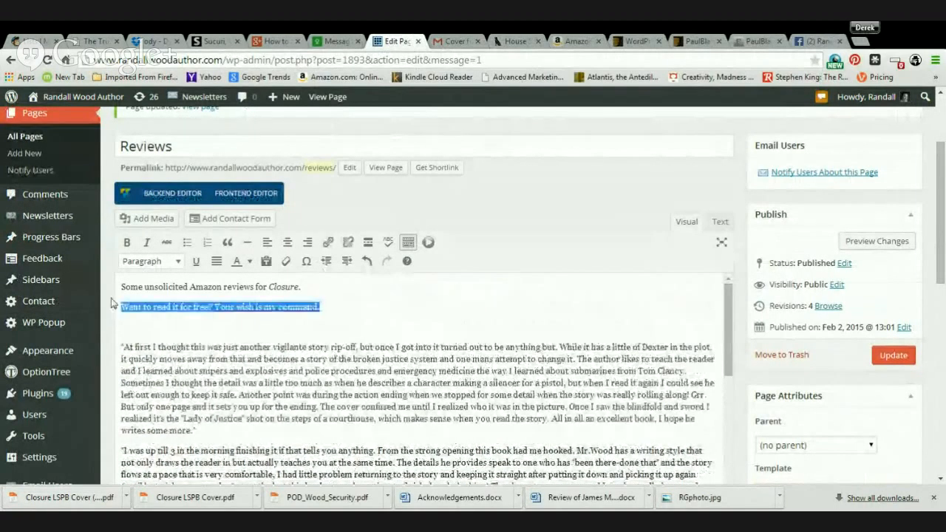
click(127, 242)
click(378, 307)
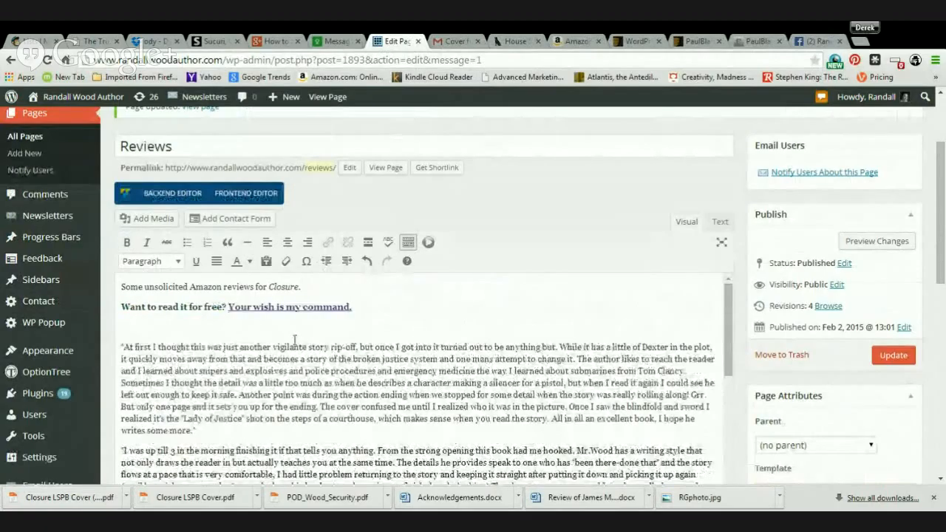
scroll(294, 340, down, 10)
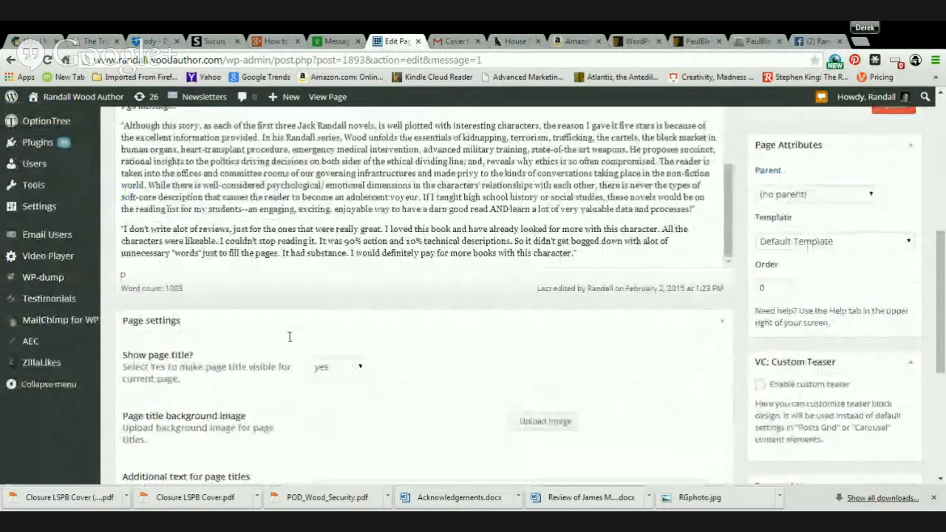
scroll(290, 337, up, 10)
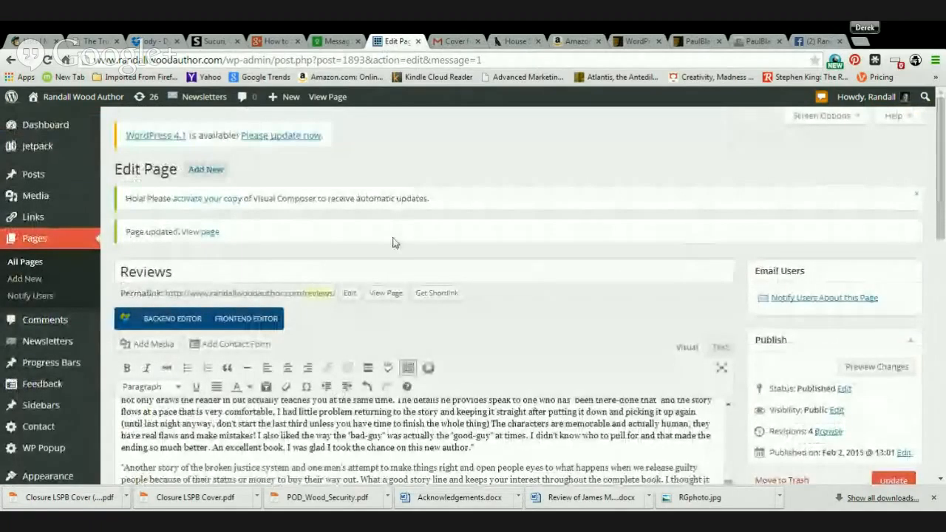
scroll(365, 262, down, 3)
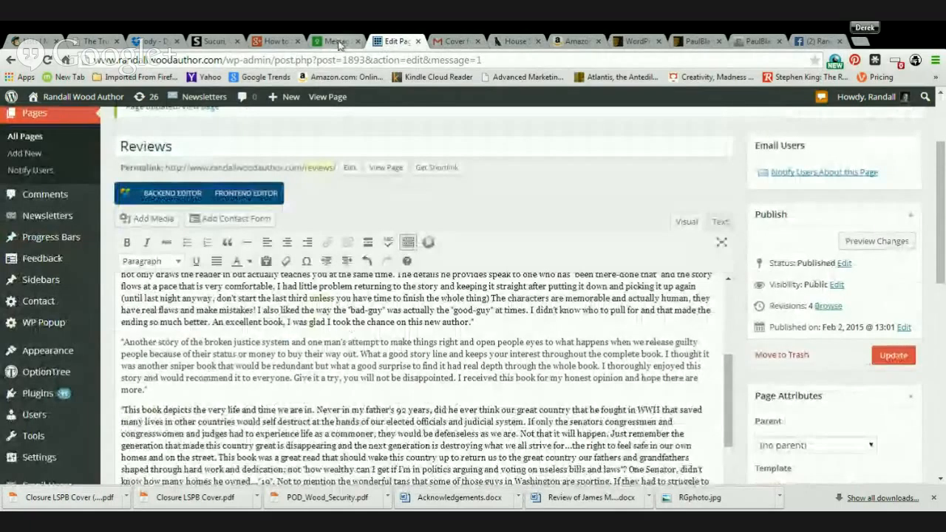
- Open the author's website home page in a new tab and look through its About Me blurb, navigation and sidebar
click(859, 42)
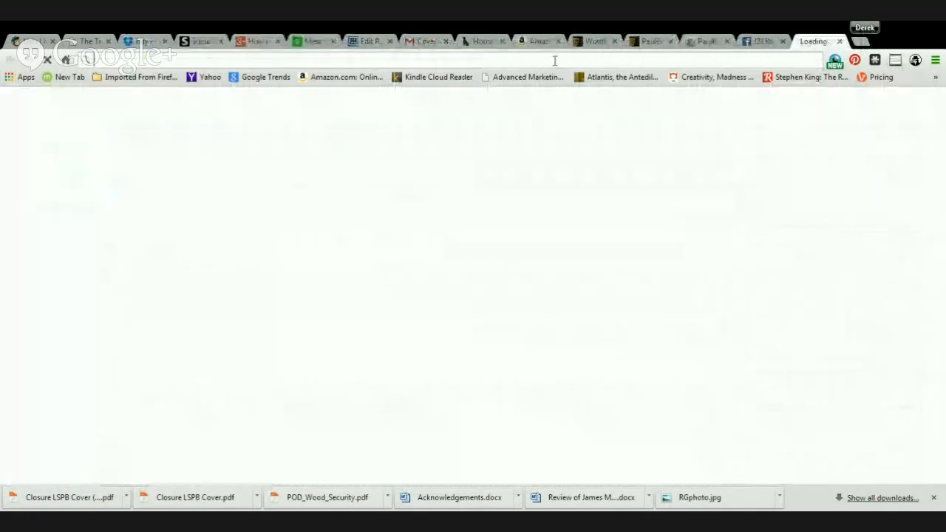
text(randa)
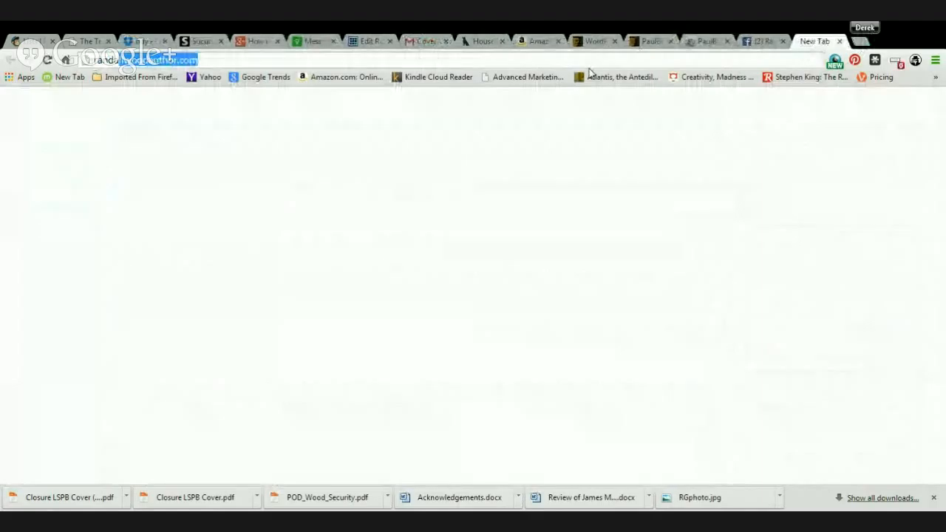
key(Return)
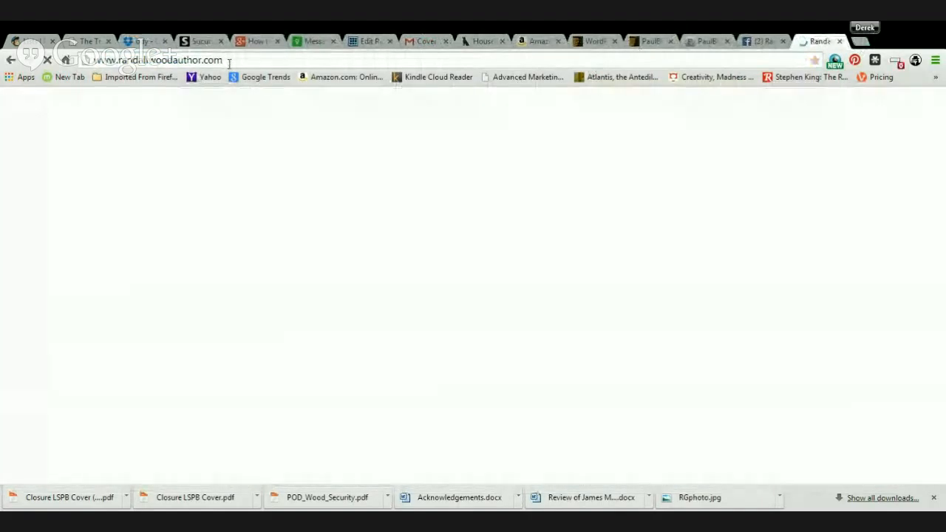
click(229, 64)
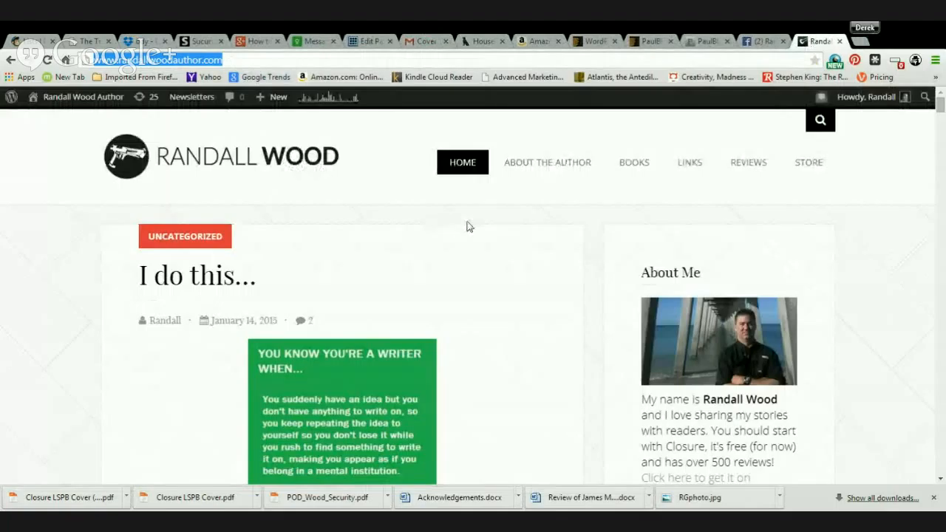
scroll(467, 226, down, 3)
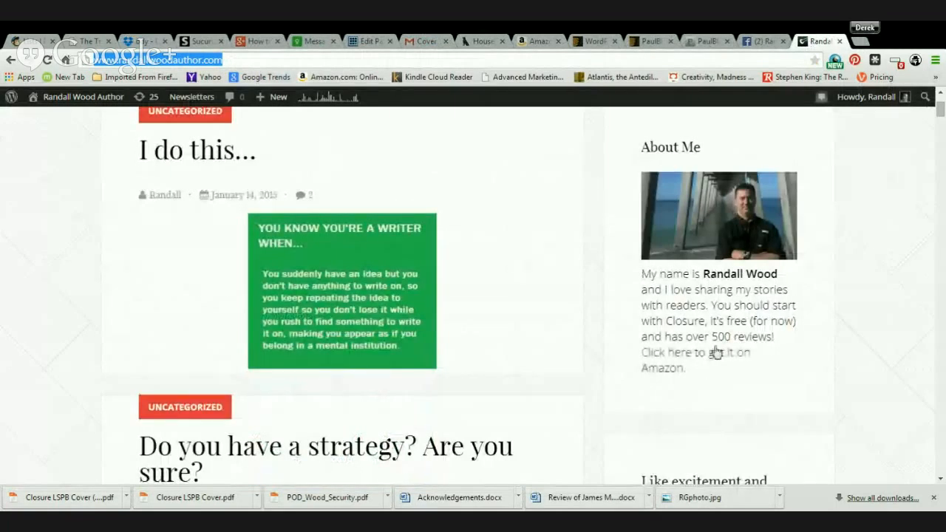
scroll(709, 348, up, 3)
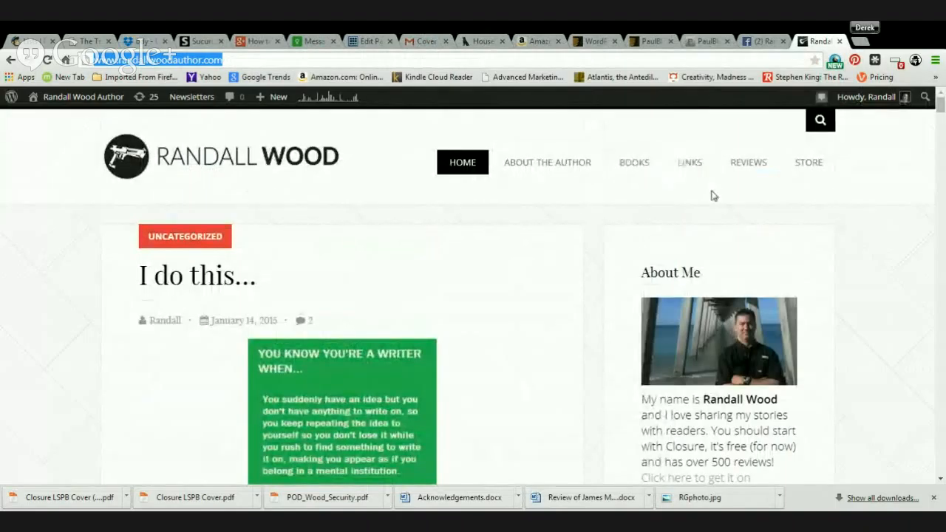
scroll(687, 325, down, 15)
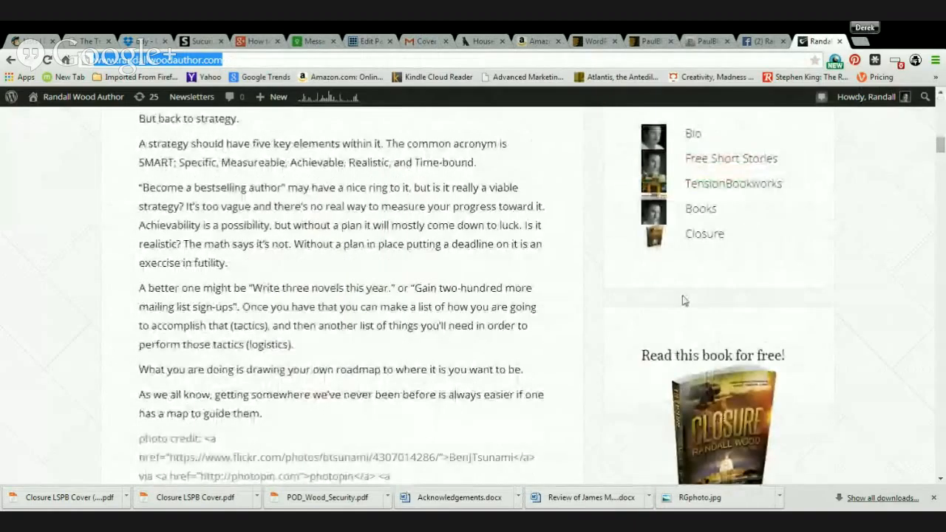
- Open the Books page from the sidebar's page list and check its content
click(699, 244)
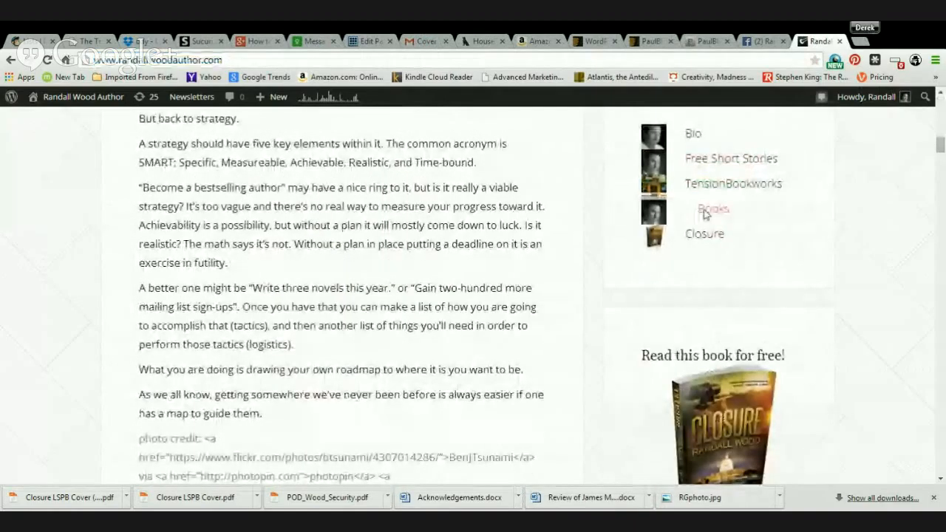
scroll(513, 251, up, 2)
scroll(513, 251, up, 1)
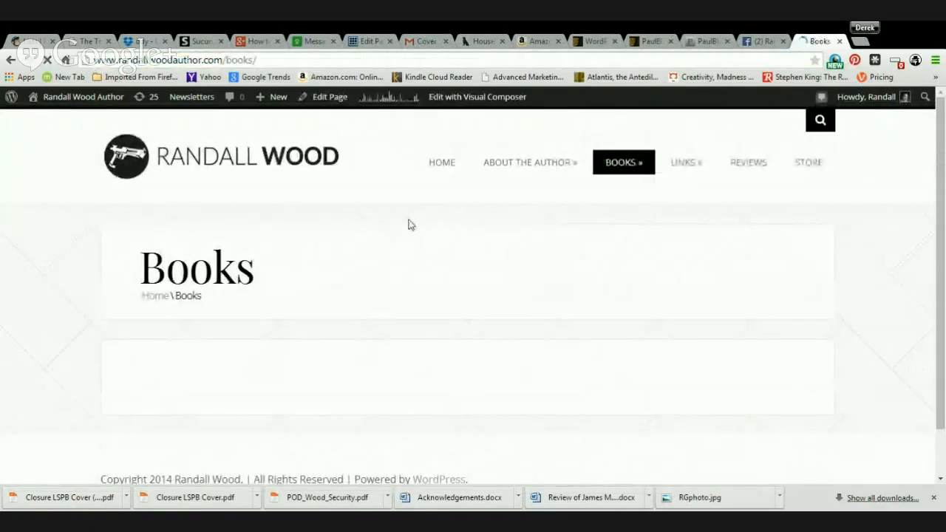
scroll(201, 267, down, 1)
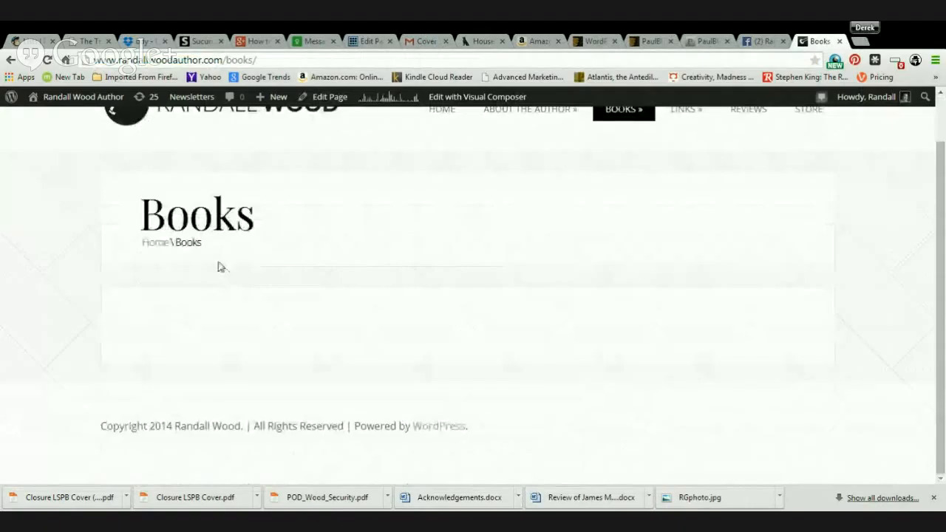
scroll(217, 266, up, 1)
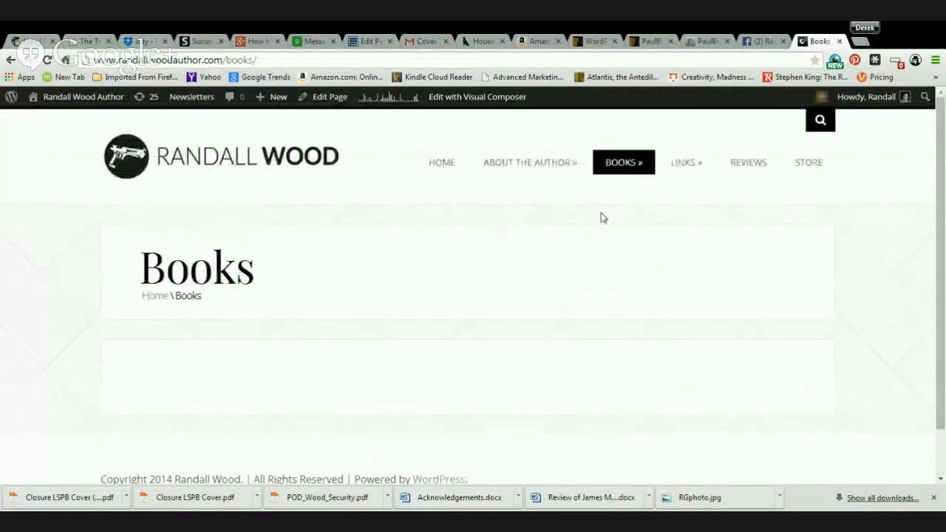
- Open the Closure page listed under Books in the site navigation and look through its cover, description and sample chapters
mouse_move(626, 166)
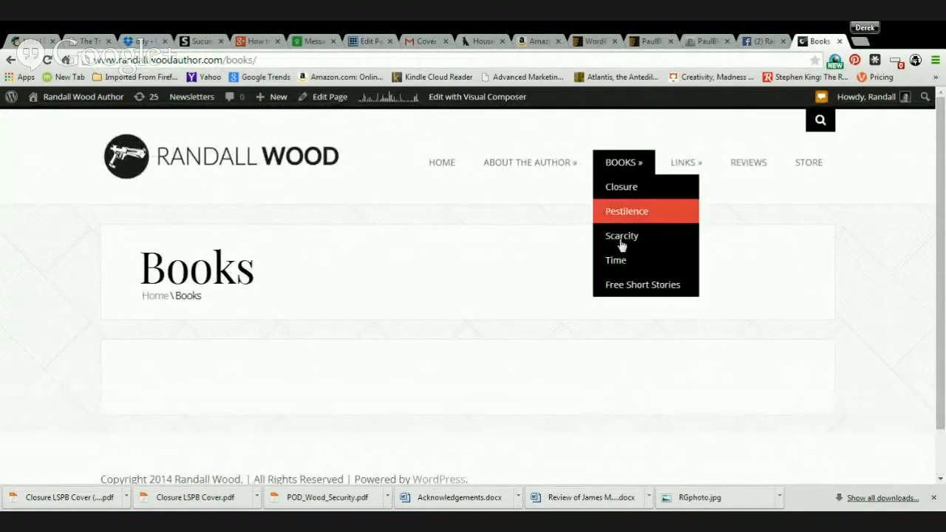
click(631, 193)
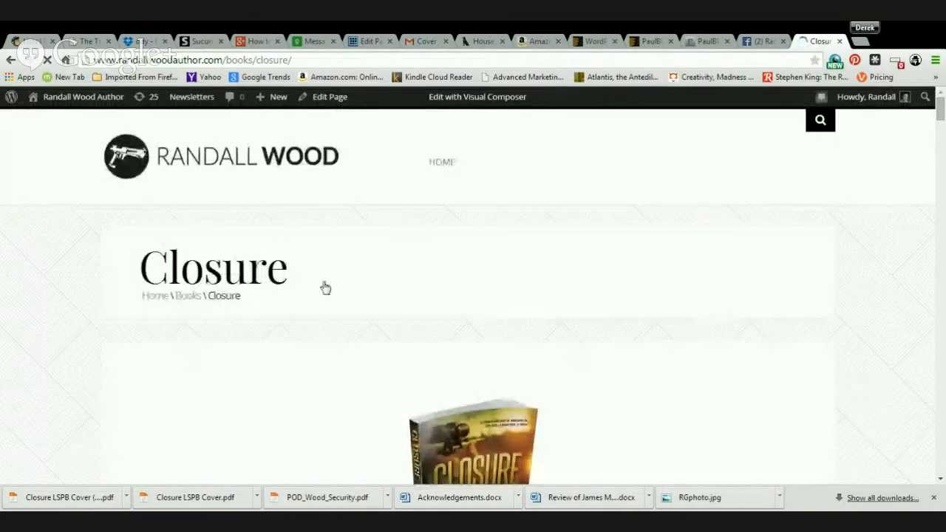
scroll(325, 285, down, 2)
scroll(335, 279, down, 4)
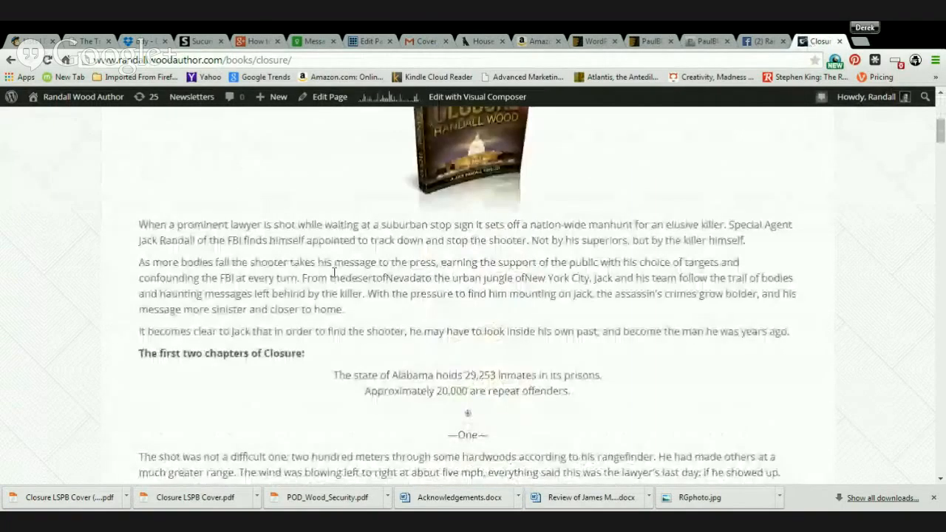
scroll(334, 272, down, 1)
scroll(310, 310, down, 2)
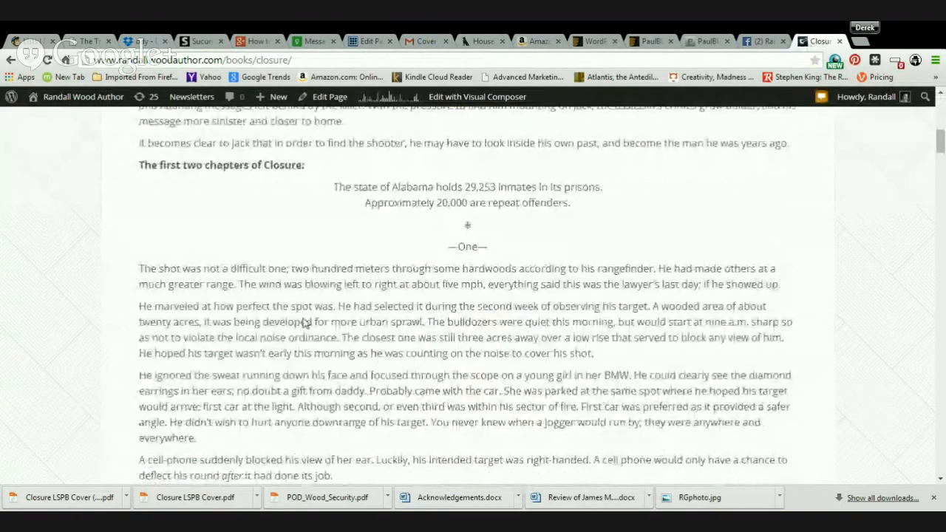
- Read through the sample chapters on the Closure page down to the footer and return to the page header
scroll(305, 323, down, 15)
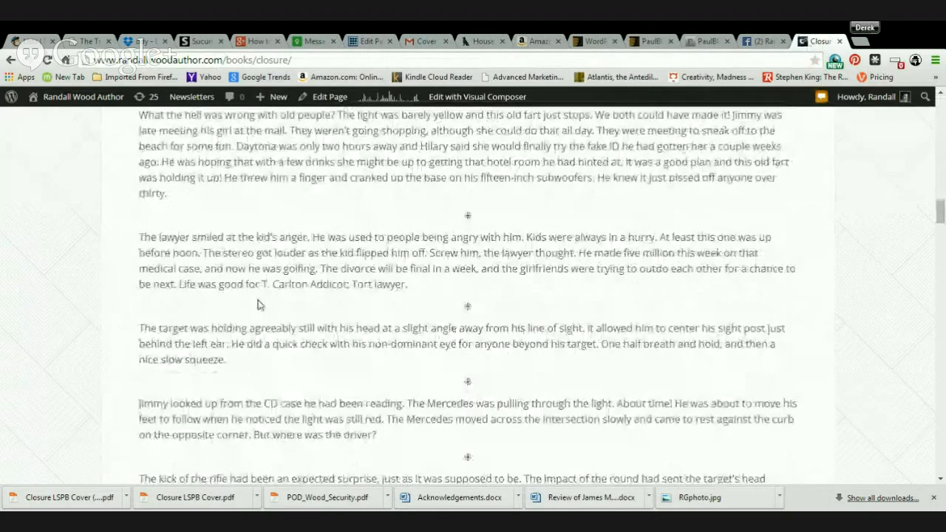
scroll(259, 304, down, 10)
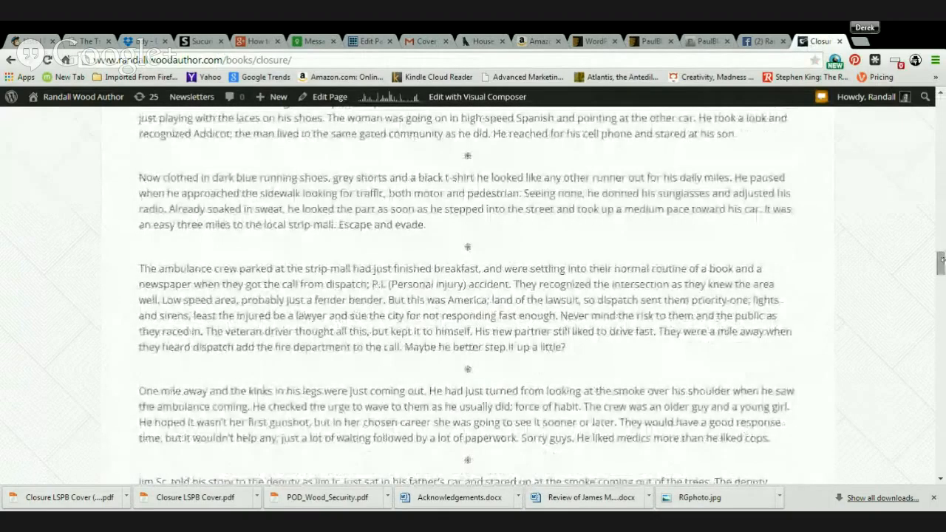
drag(940, 271, 940, 463)
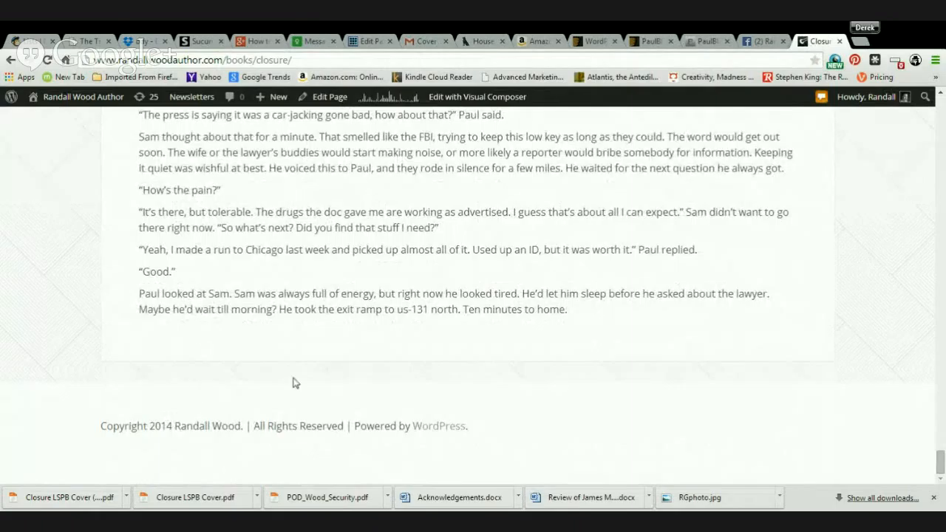
scroll(296, 382, up, 8)
drag(941, 441, 915, 203)
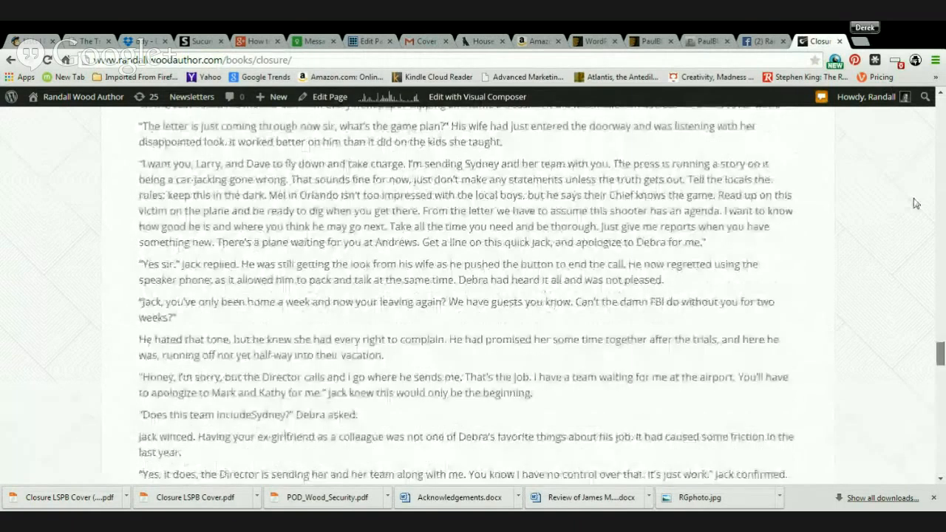
scroll(915, 204, up, 15)
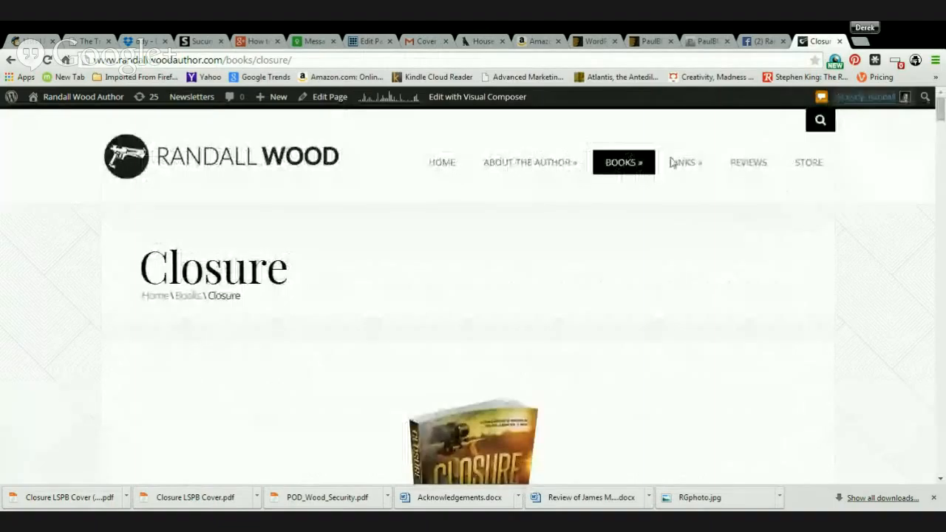
mouse_move(612, 168)
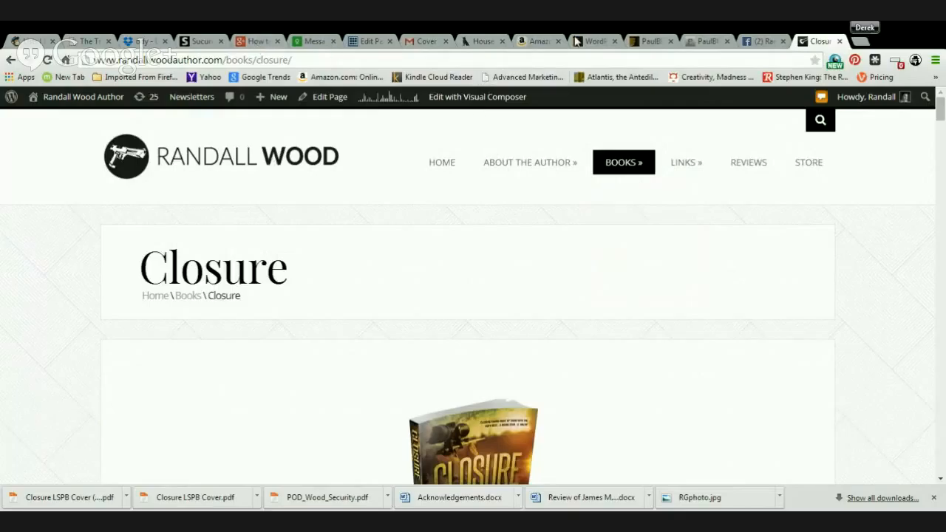
- Reorder the browser tabs so the Closure page follows the Google+ event and the Edit Page tab comes right after it
drag(819, 41, 300, 46)
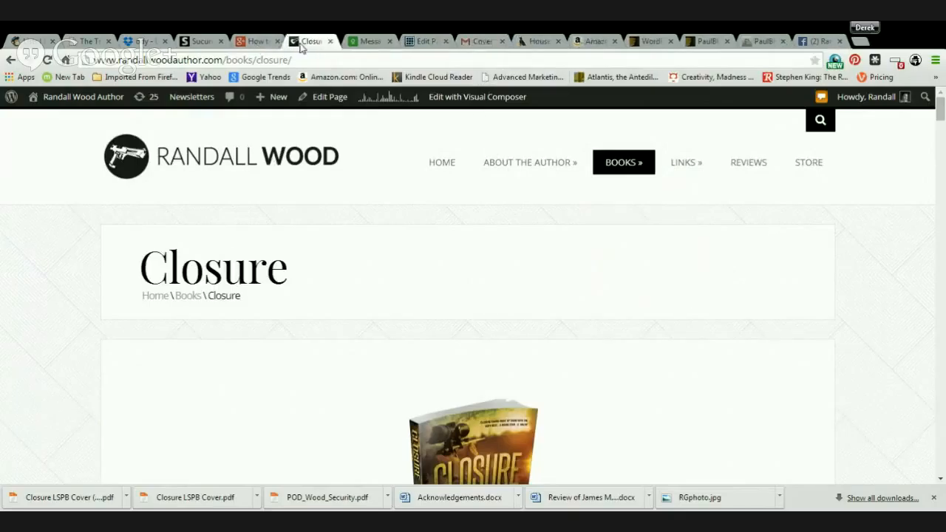
click(258, 42)
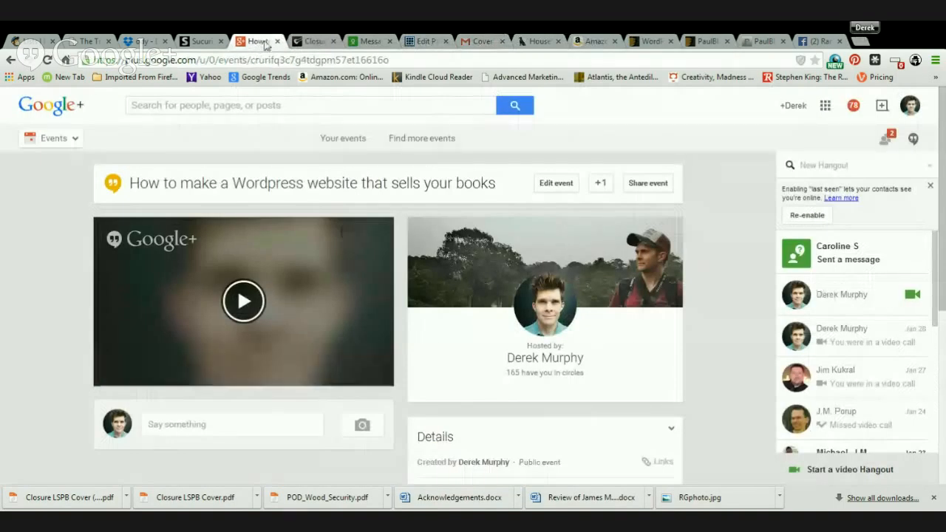
click(312, 41)
drag(427, 43, 373, 44)
click(314, 42)
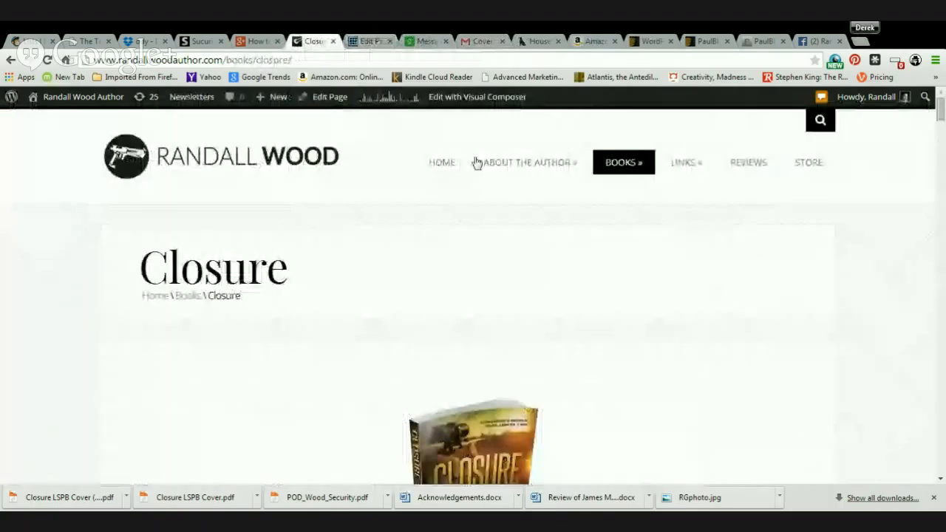
- Check the pages listed under About the Author in the site navigation and open the home page
mouse_move(494, 171)
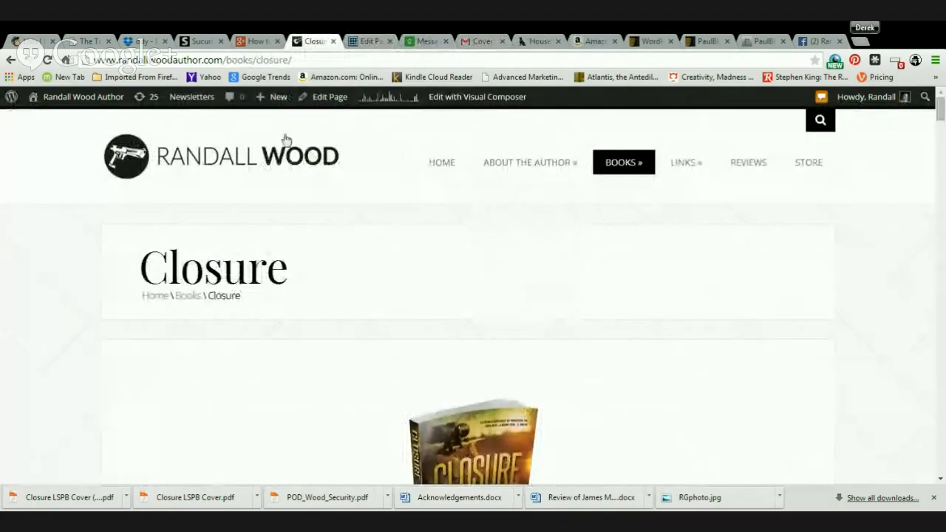
mouse_move(537, 165)
scroll(517, 173, down, 2)
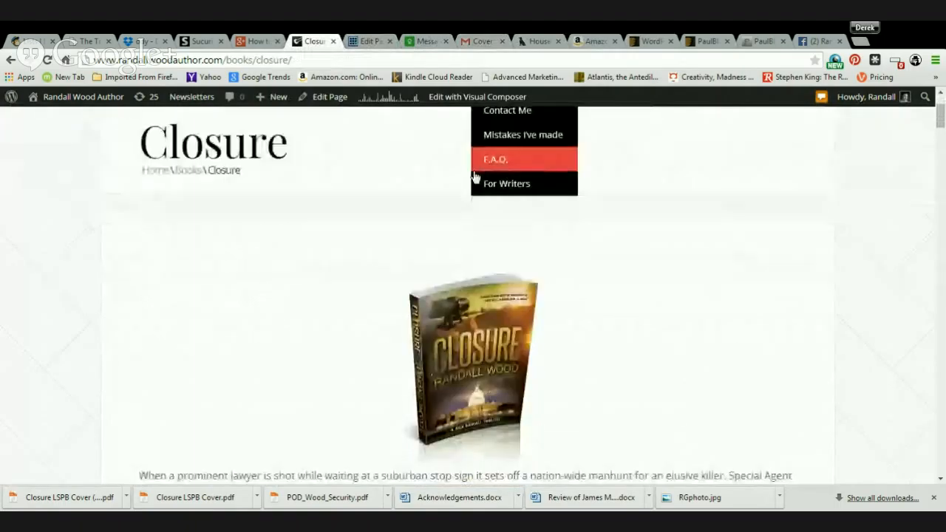
scroll(458, 169, up, 2)
click(441, 167)
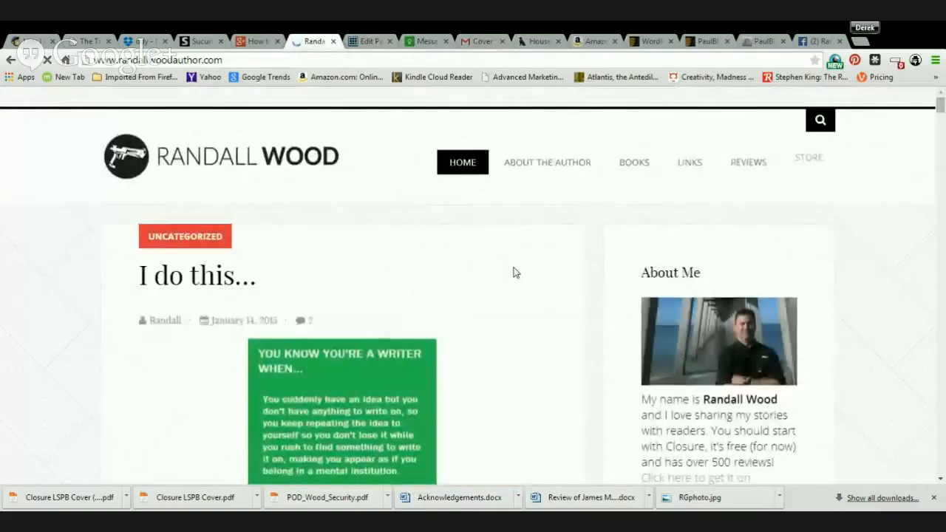
- Examine the home page's sidebar, including the About Me blurb, the email sign-up form and the book progress bar
scroll(608, 239, down, 3)
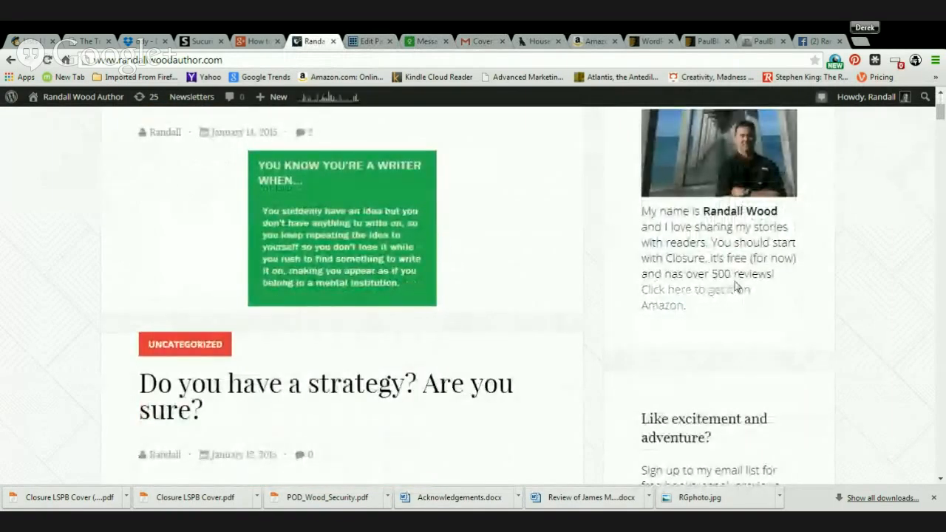
scroll(734, 289, down, 4)
scroll(715, 256, up, 3)
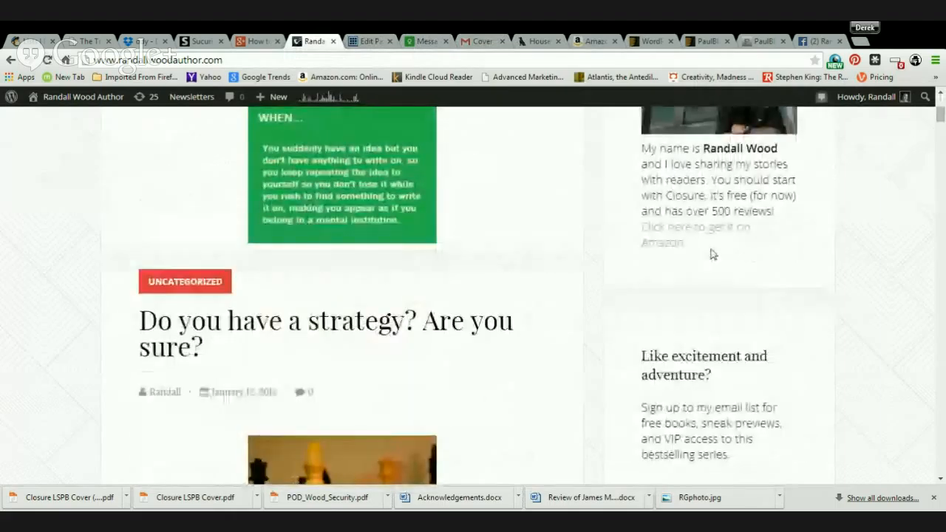
scroll(713, 253, down, 3)
scroll(685, 248, down, 3)
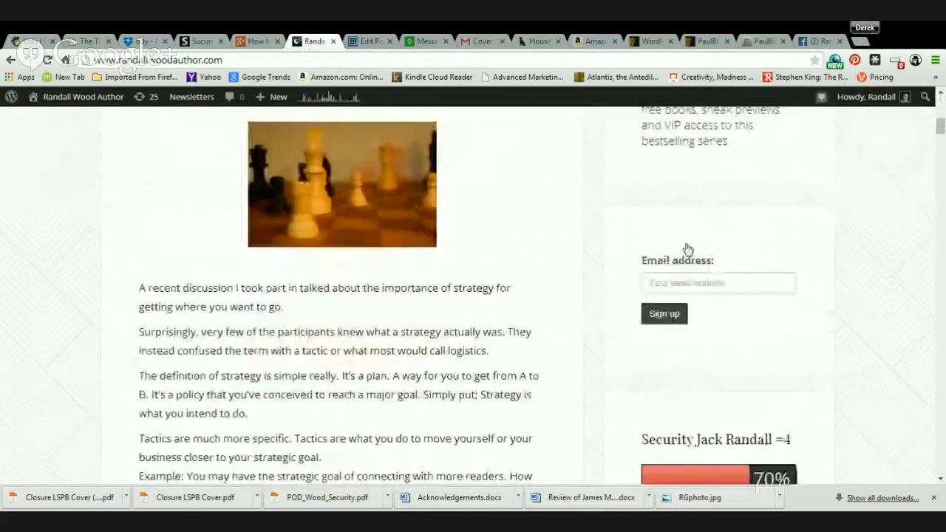
scroll(691, 255, up, 5)
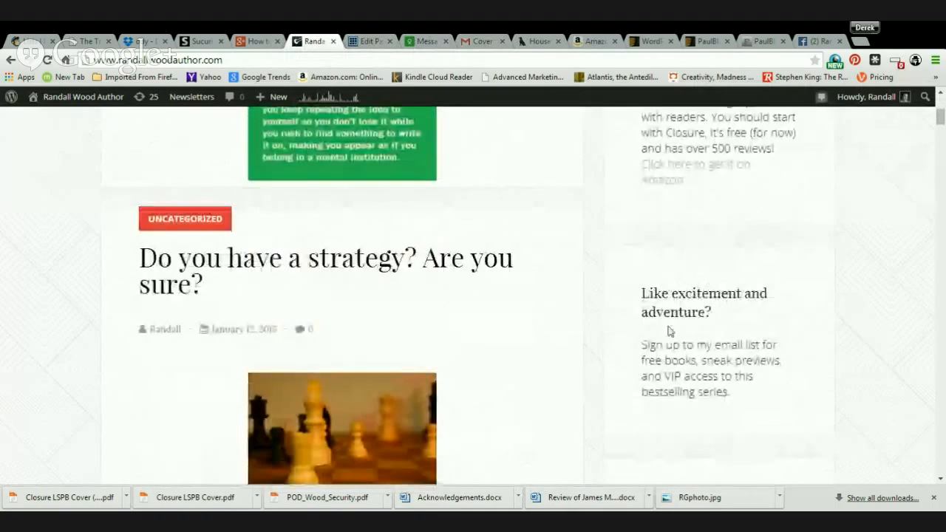
scroll(668, 331, down, 3)
scroll(651, 317, up, 8)
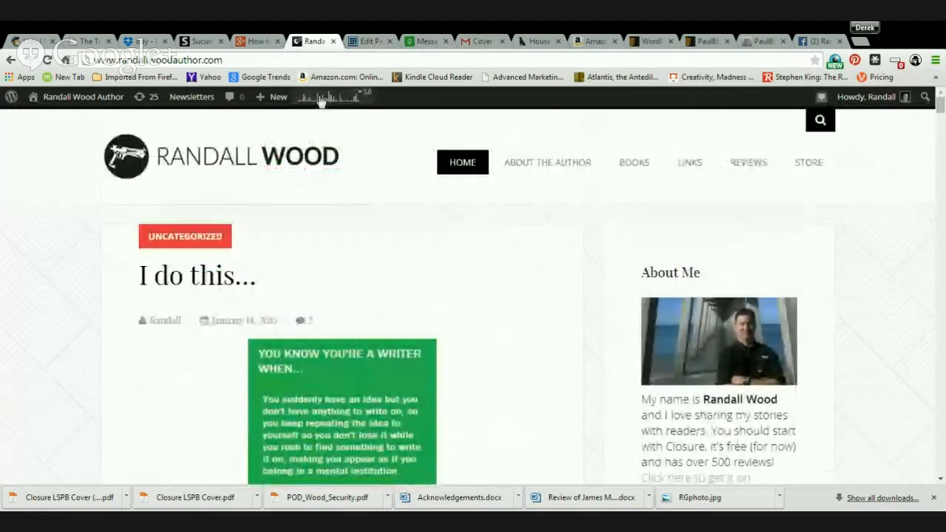
- Open the Jetpack site stats and review the daily views chart, referrers and top posts and pages
click(320, 102)
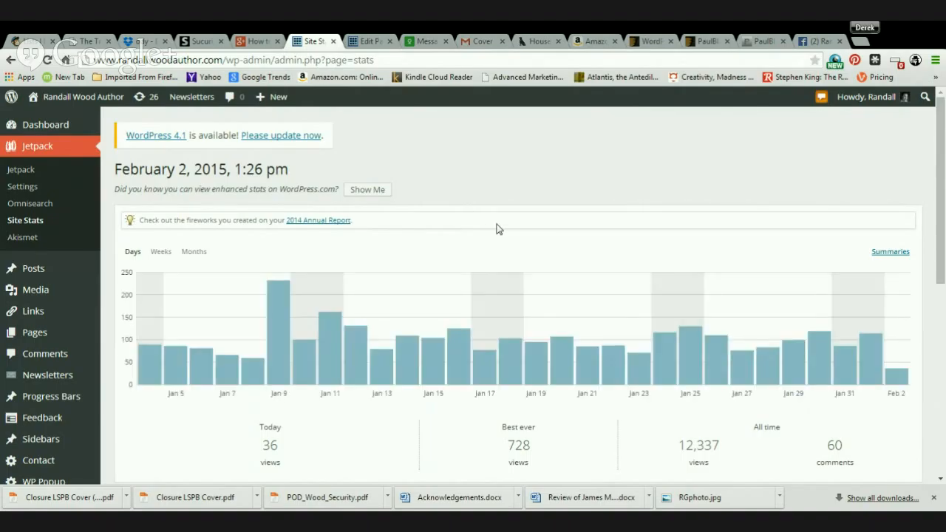
scroll(515, 332, down, 5)
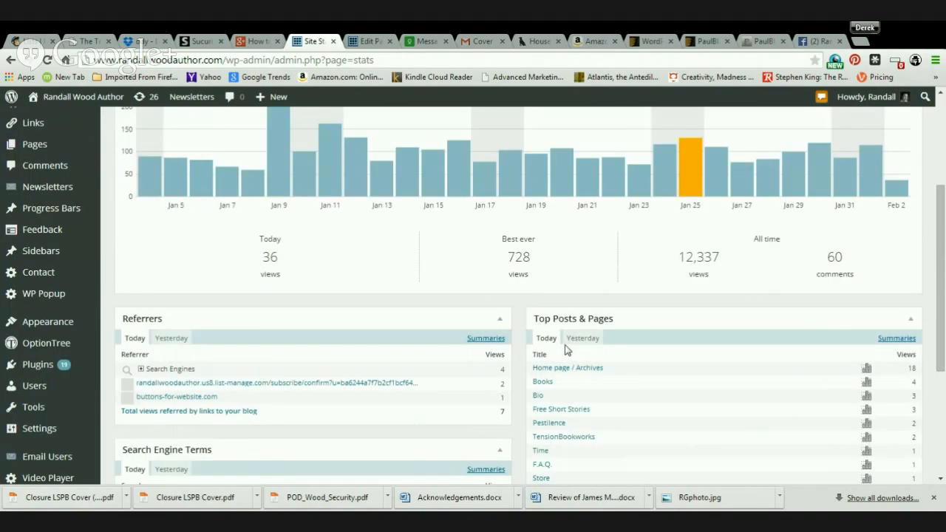
scroll(566, 310, up, 5)
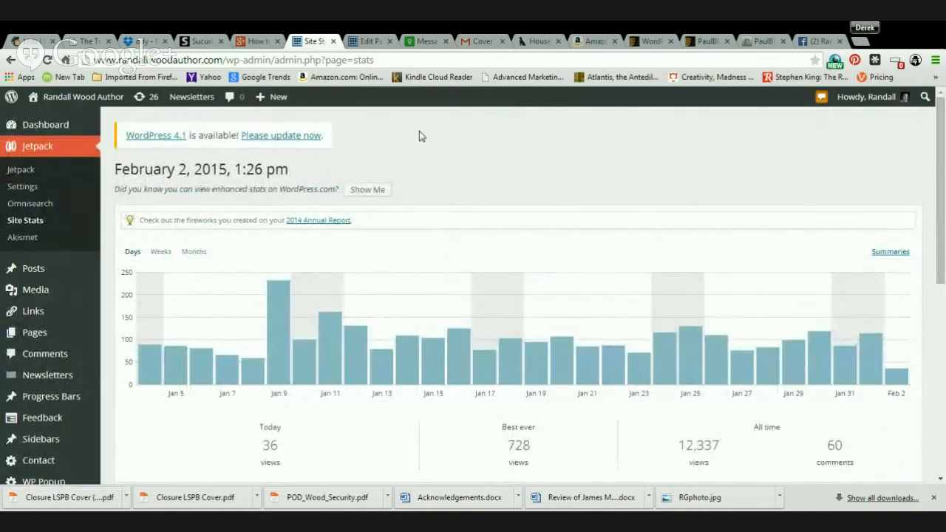
- Return to the Reviews page editor and visit the live site's home page from there
click(372, 42)
click(425, 42)
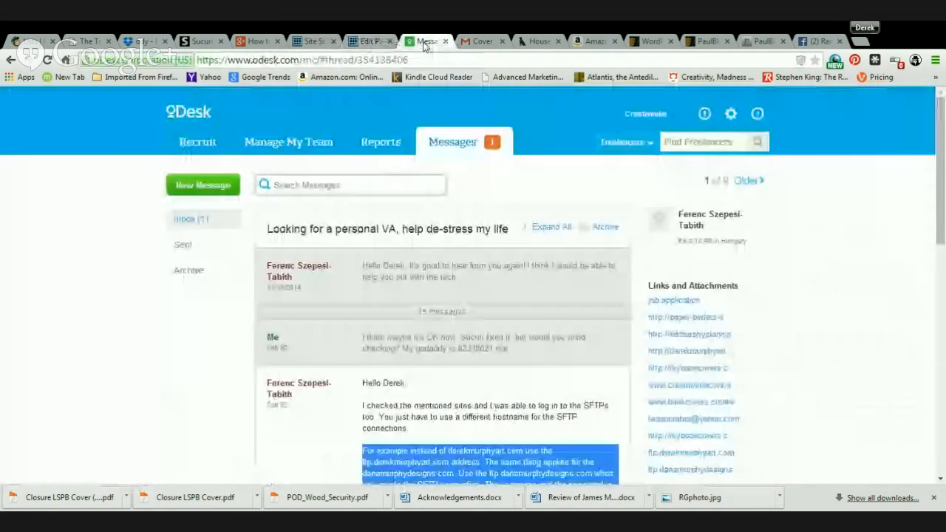
click(369, 41)
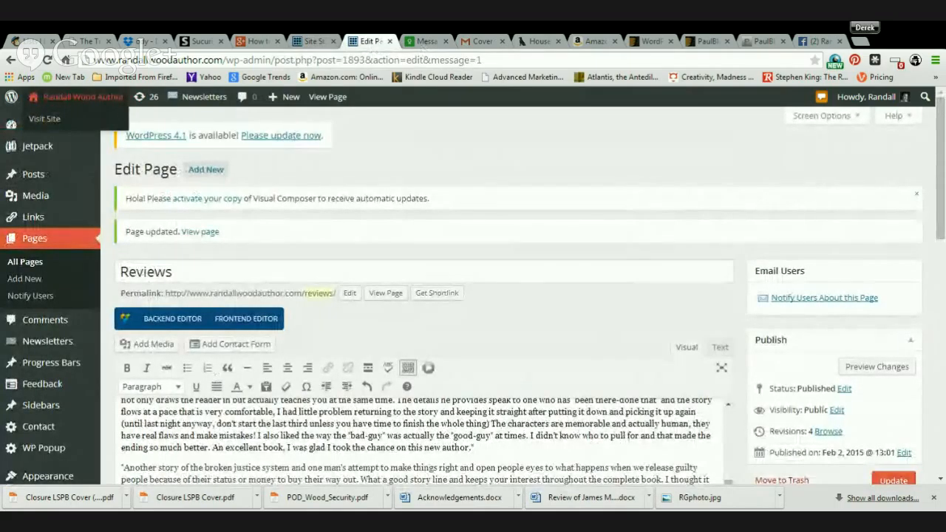
- Look through the home page's blog posts down to the new year predictions and return to the header
scroll(472, 174, down, 3)
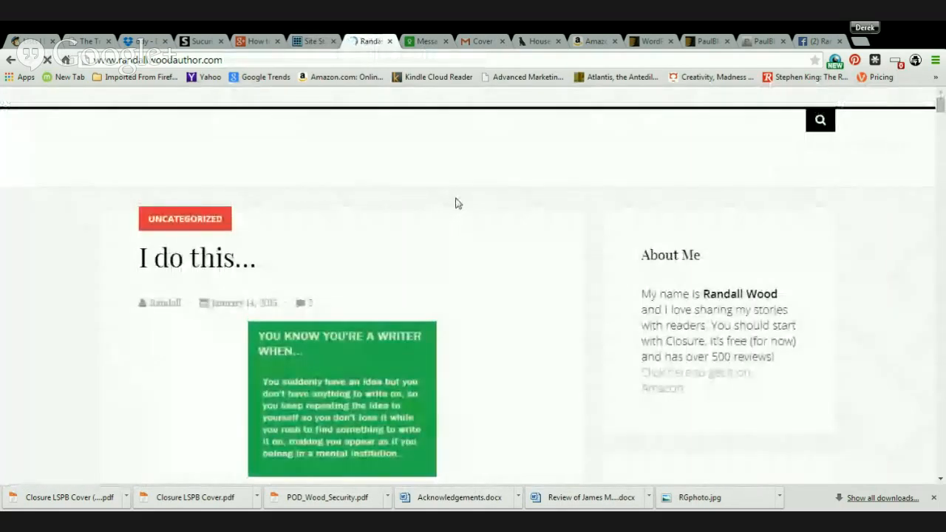
scroll(447, 188, down, 3)
scroll(448, 183, down, 1)
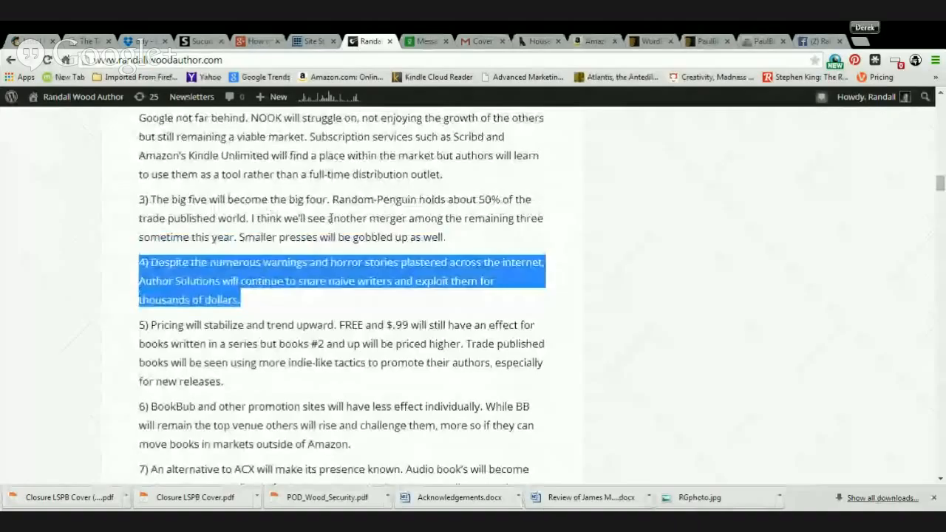
scroll(884, 290, up, 4)
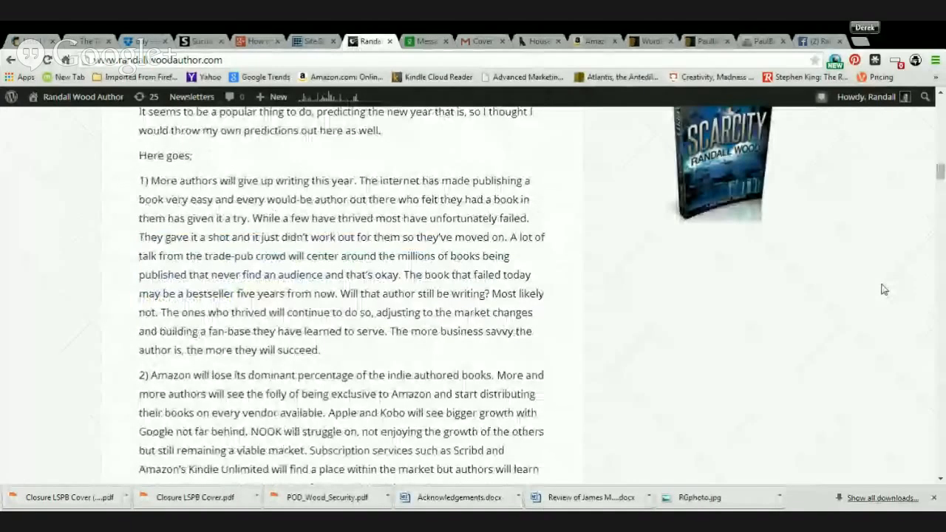
scroll(883, 289, up, 5)
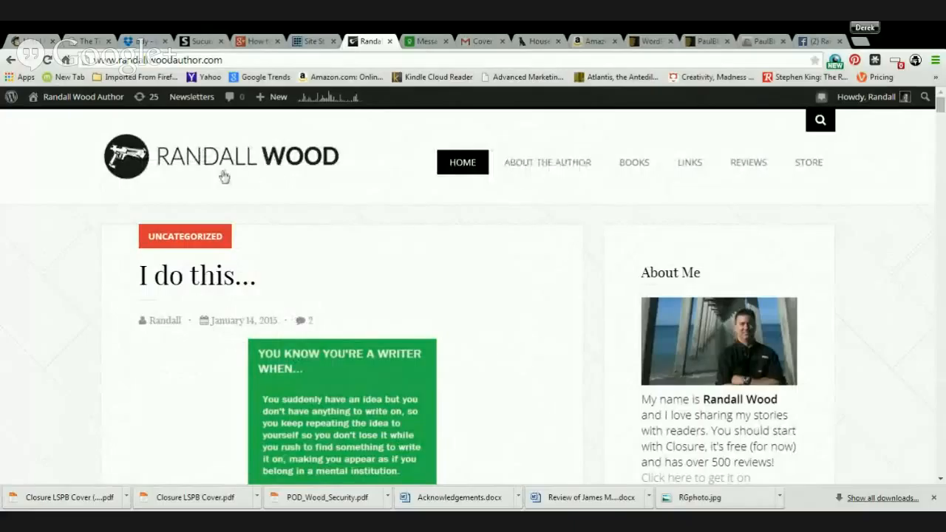
- Compare the home page's header and logo with the sidebar's About Me blurb and email list invitation
scroll(745, 299, down, 4)
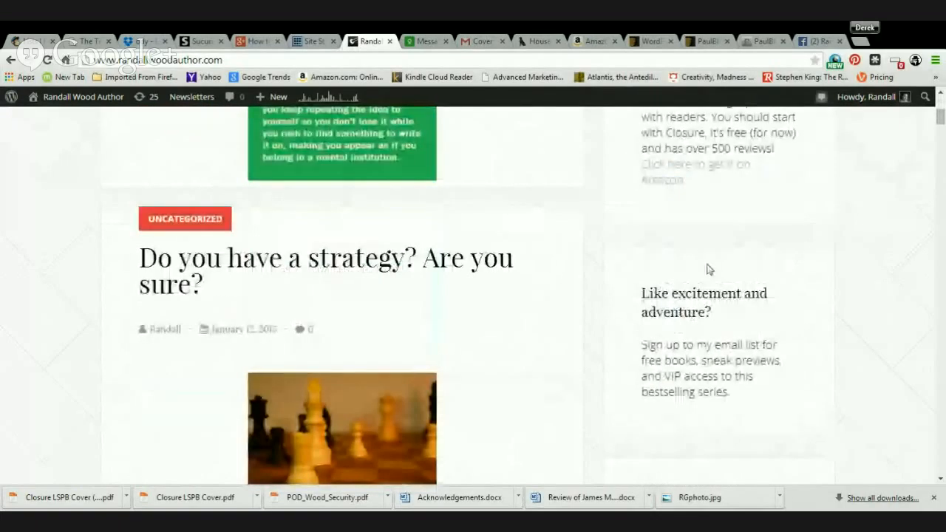
scroll(707, 269, up, 4)
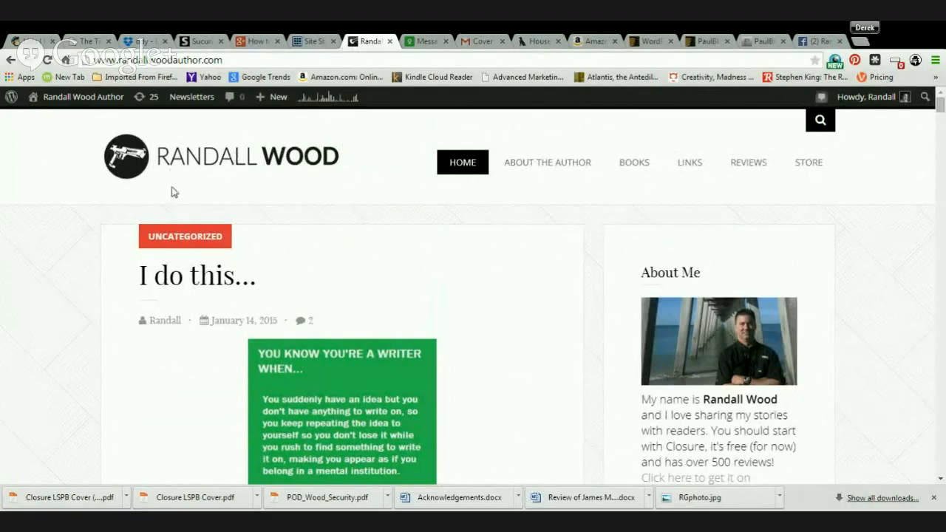
scroll(474, 214, down, 2)
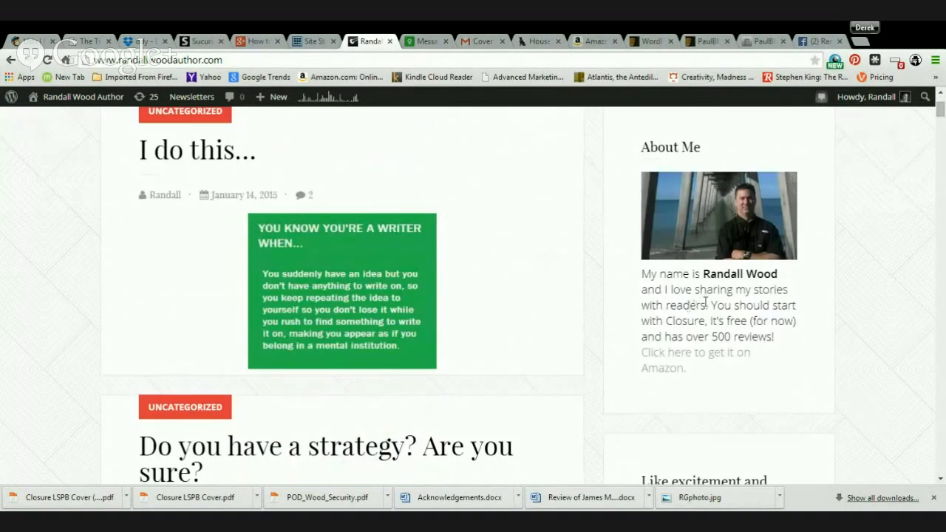
scroll(704, 303, up, 2)
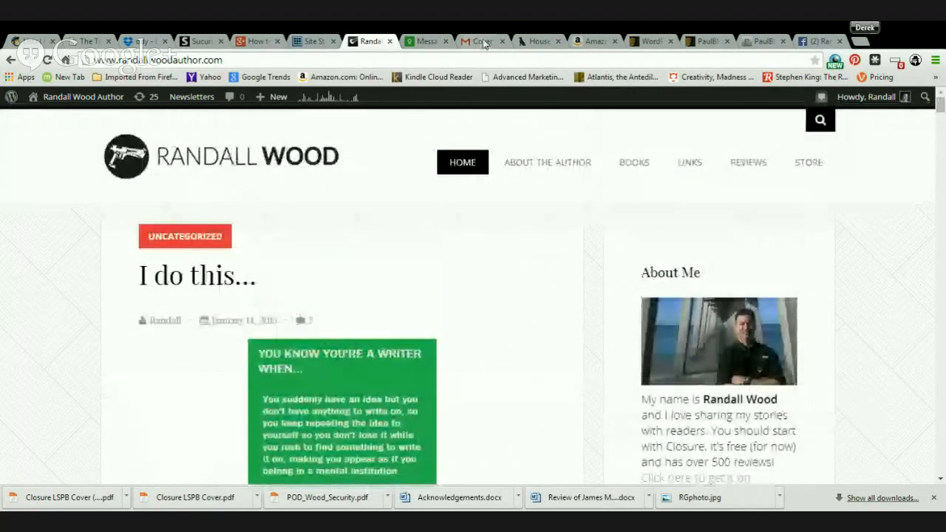
- Switch to the Amazon tab, go back through Closure's five-star reviews and open the author's Amazon page
click(593, 41)
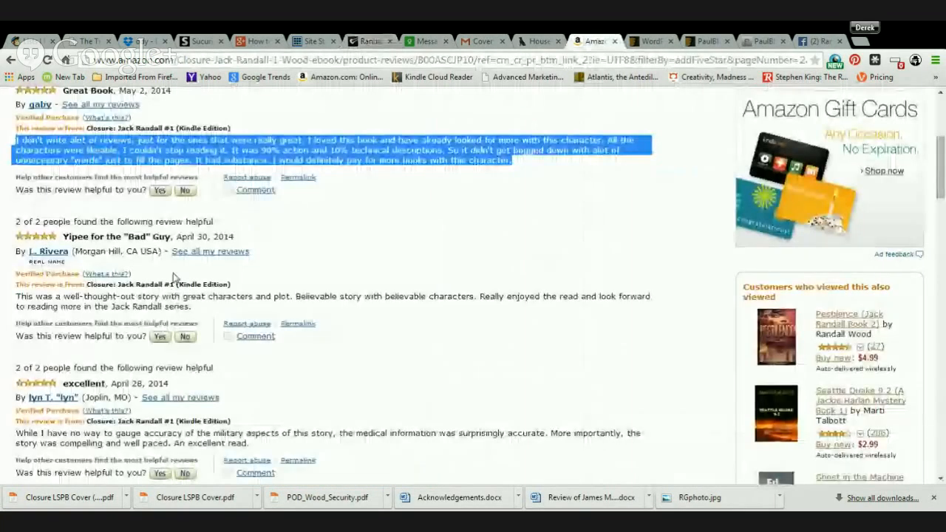
scroll(175, 277, up, 3)
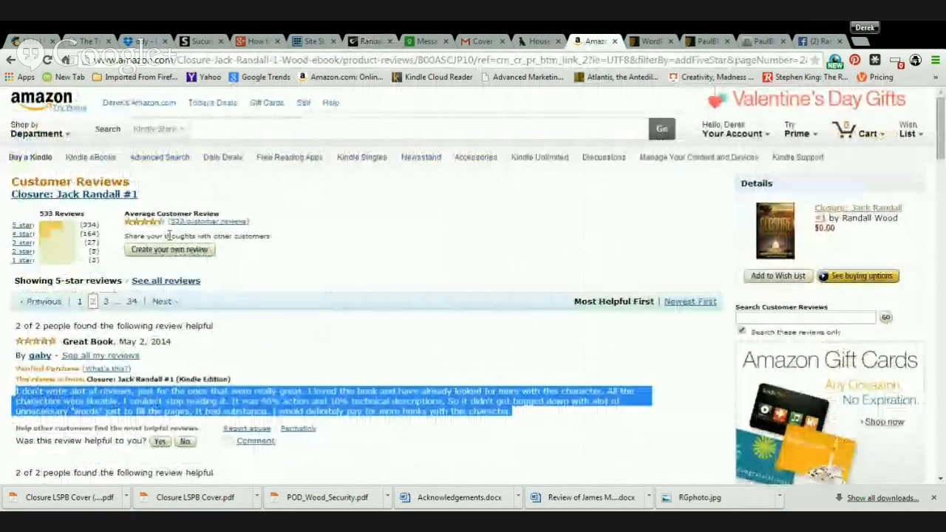
click(12, 60)
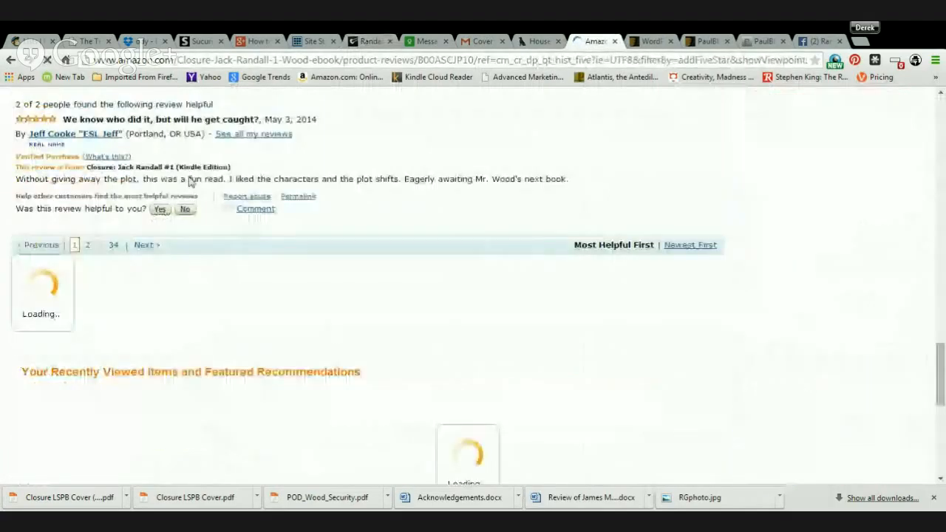
scroll(134, 131, up, 3)
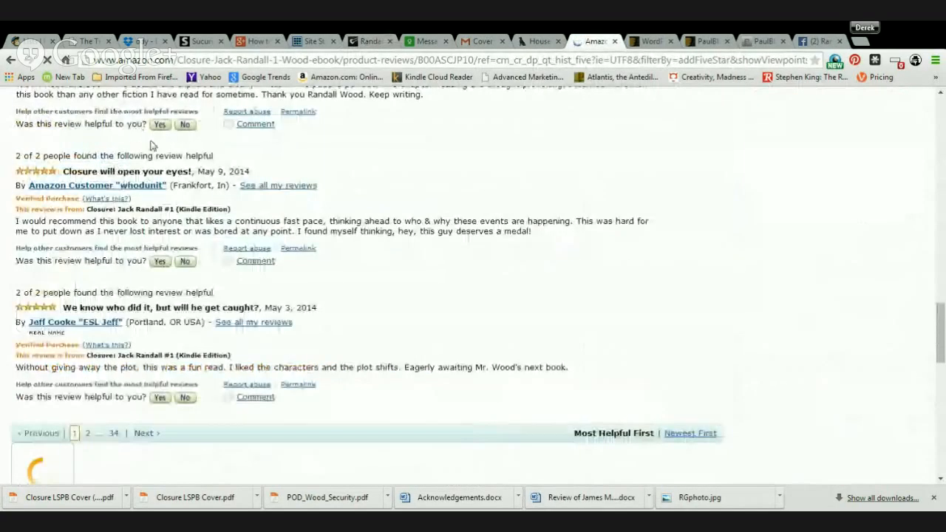
scroll(152, 145, up, 15)
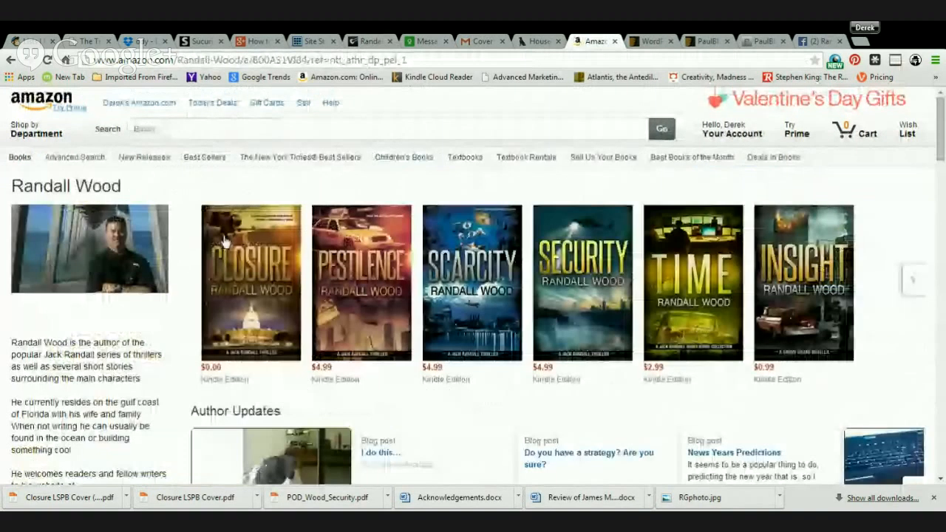
- Dismiss the new release updates pop-up and read the biography, blog updates and book list on the author's Amazon page
scroll(226, 242, down, 2)
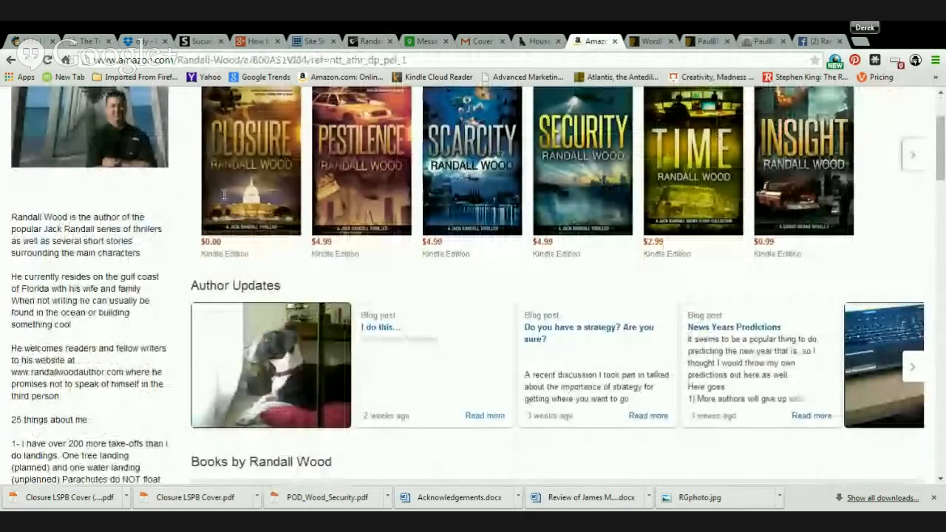
double_click(202, 210)
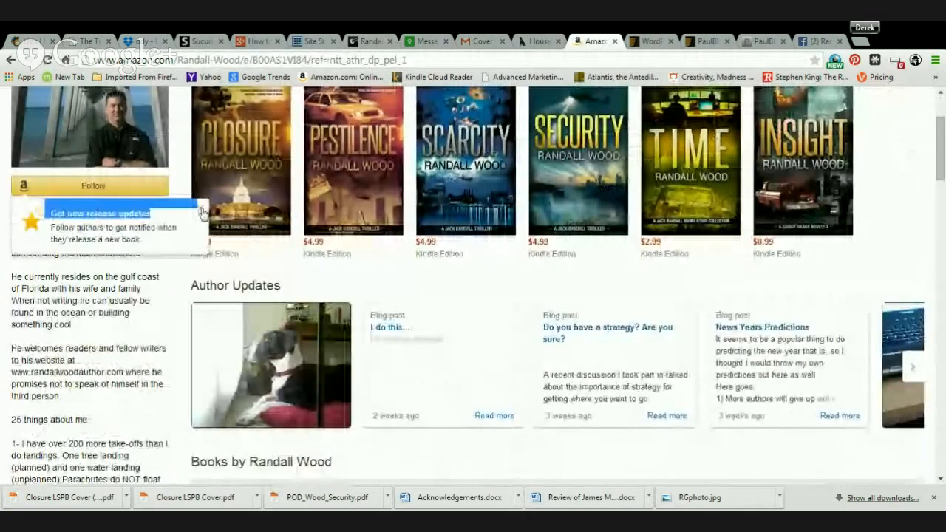
scroll(154, 255, down, 2)
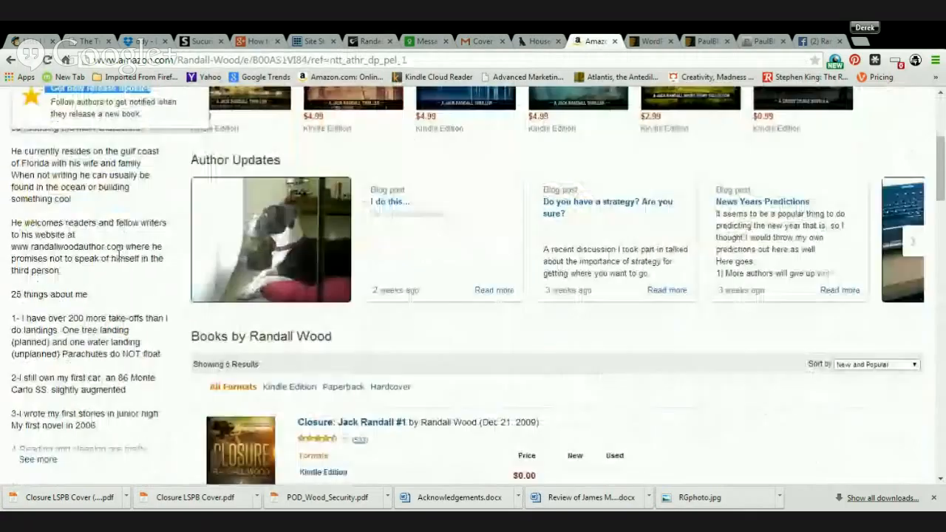
scroll(72, 225, up, 2)
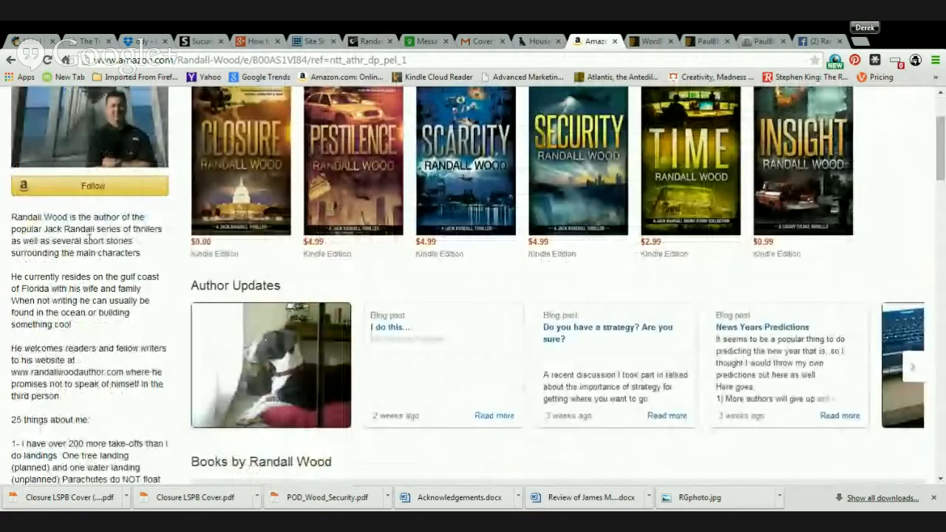
scroll(95, 266, down, 1)
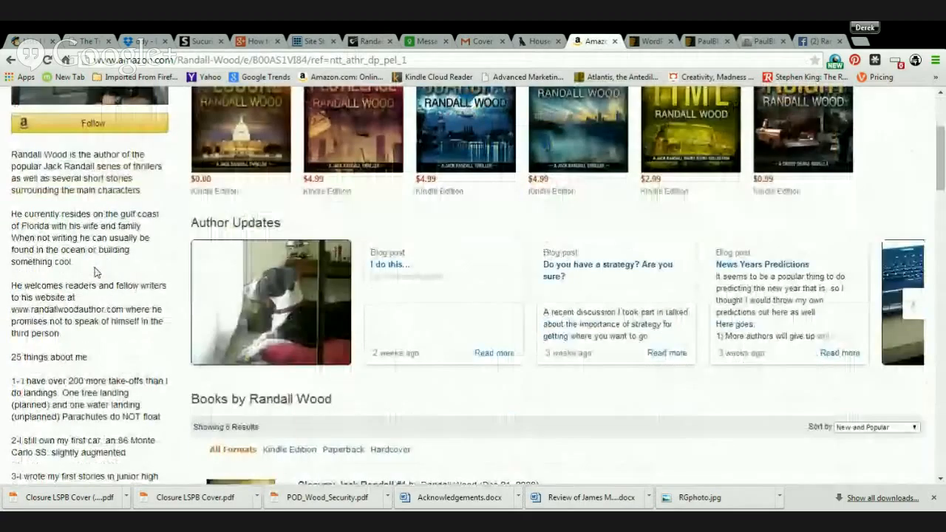
scroll(95, 272, down, 2)
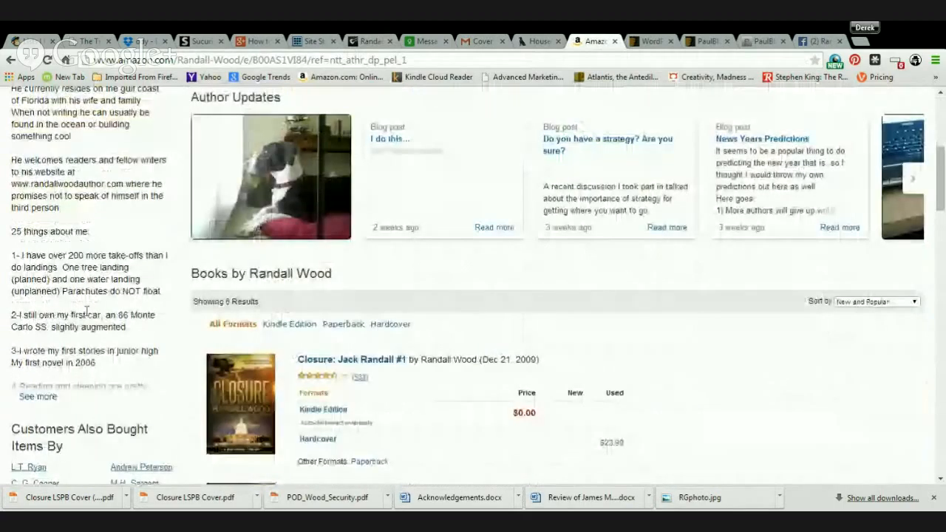
scroll(86, 311, up, 5)
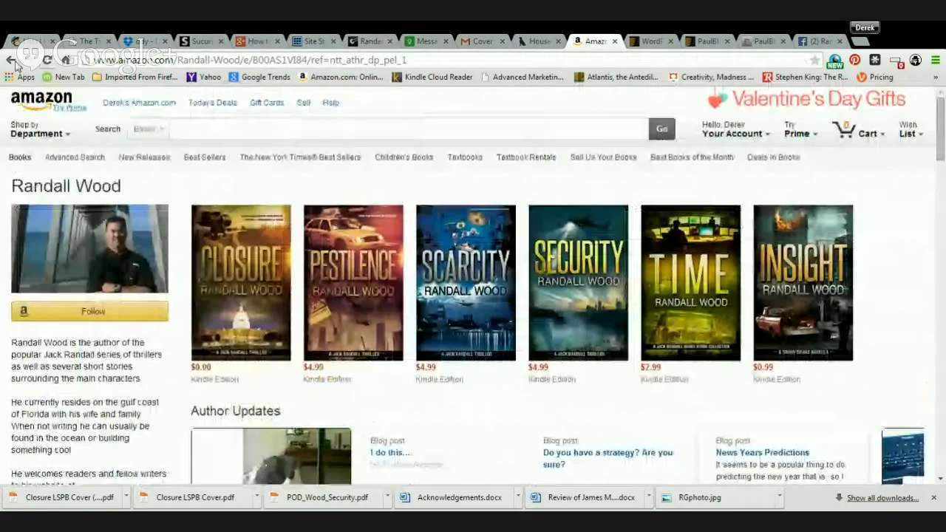
- Go back to Closure's Kindle product page and expand its full book description
click(10, 60)
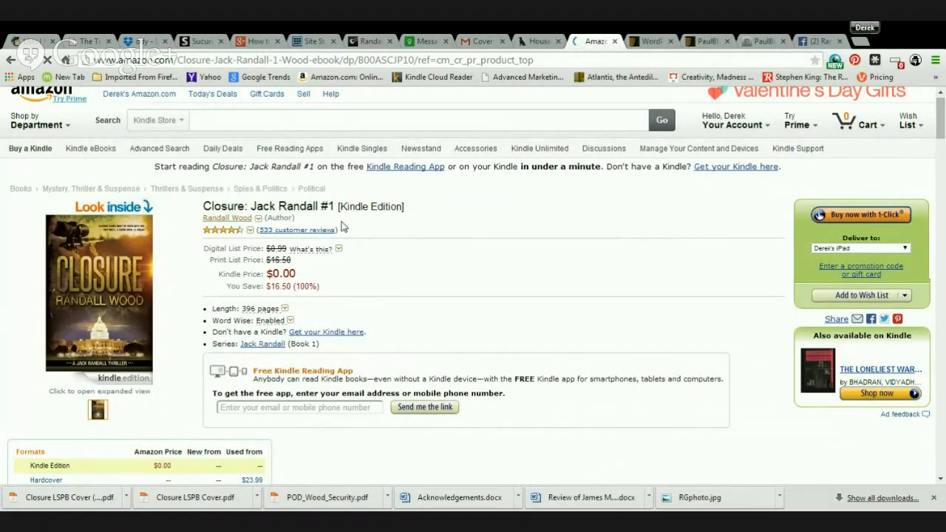
scroll(339, 227, down, 1)
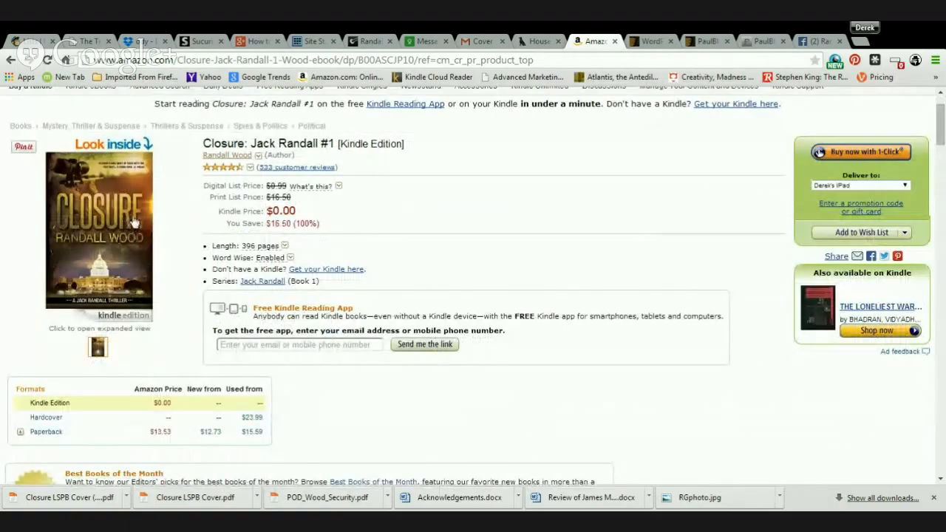
scroll(144, 221, down, 2)
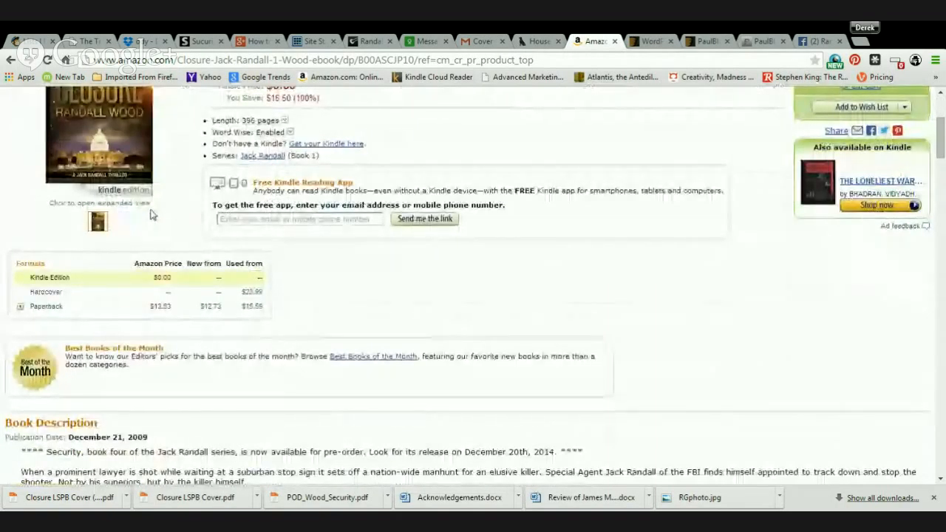
scroll(141, 291, down, 4)
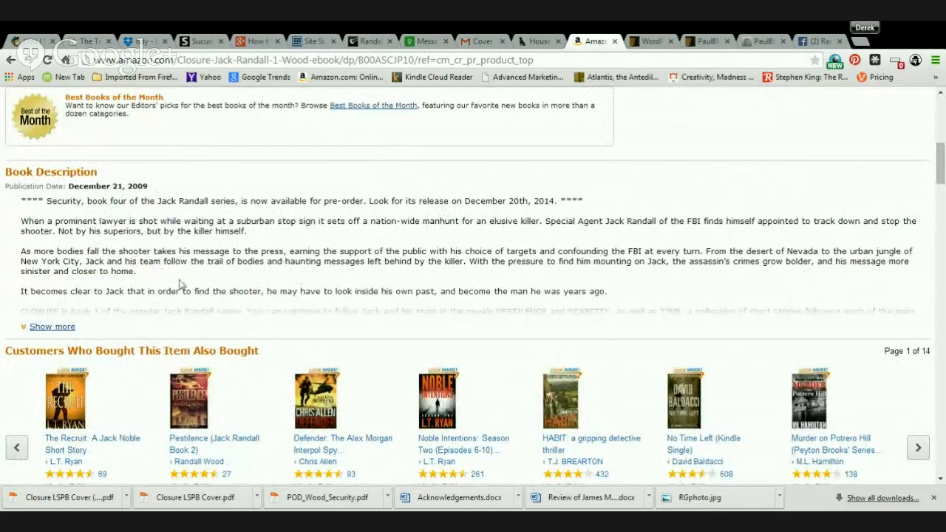
scroll(179, 284, down, 1)
click(46, 264)
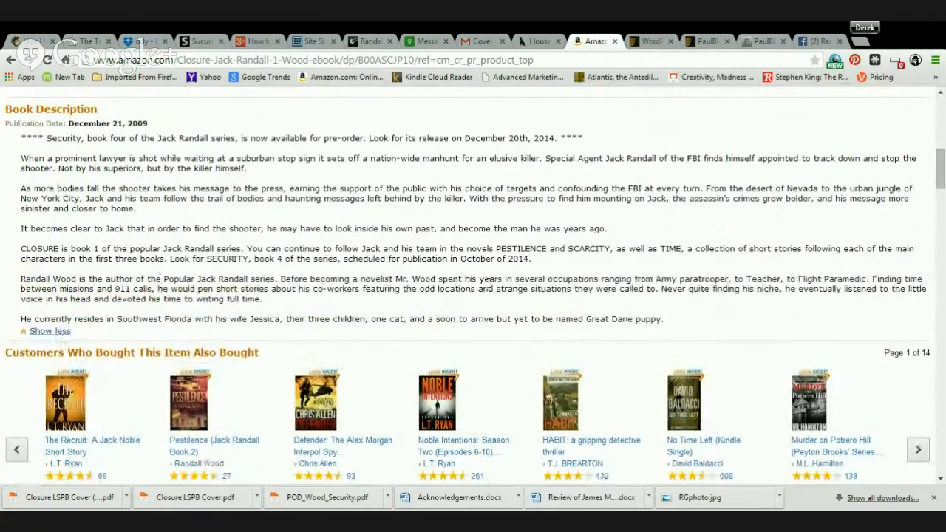
- Examine Closure's expanded description, About the Author note, product details and customer review summary, and return to the page header
scroll(443, 262, down, 2)
scroll(414, 254, up, 5)
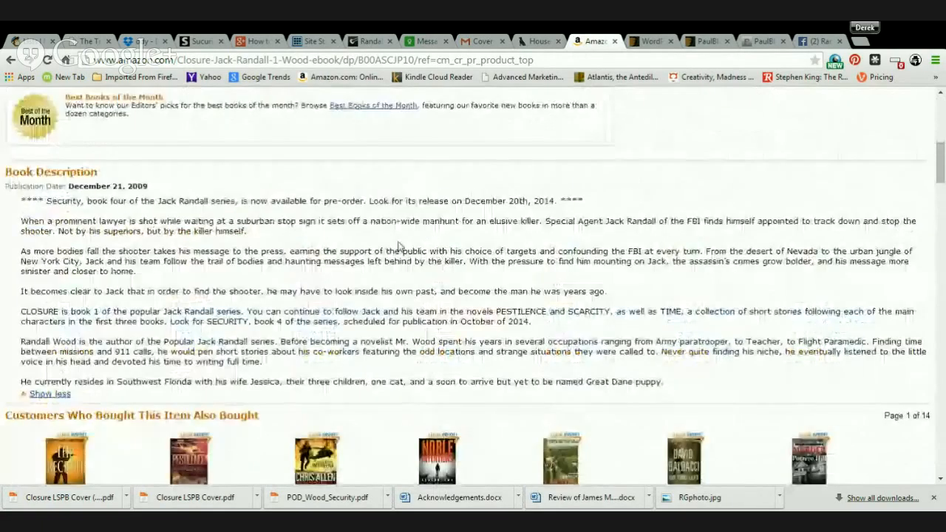
scroll(180, 303, down, 3)
scroll(229, 281, down, 2)
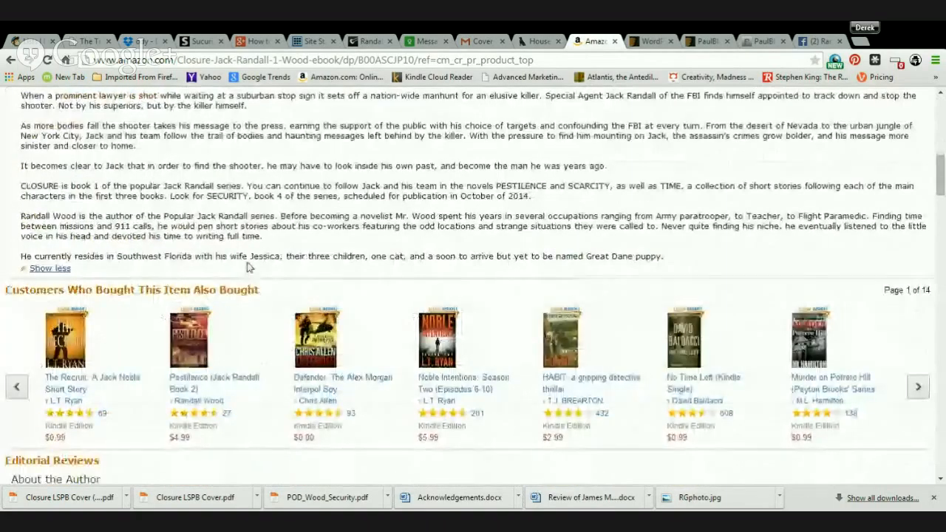
scroll(251, 262, down, 1)
scroll(254, 252, down, 4)
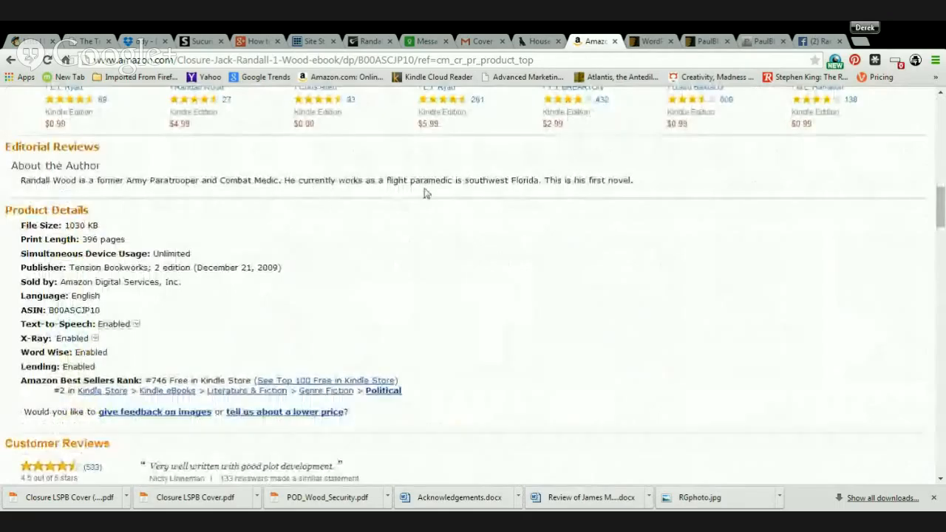
scroll(168, 259, down, 2)
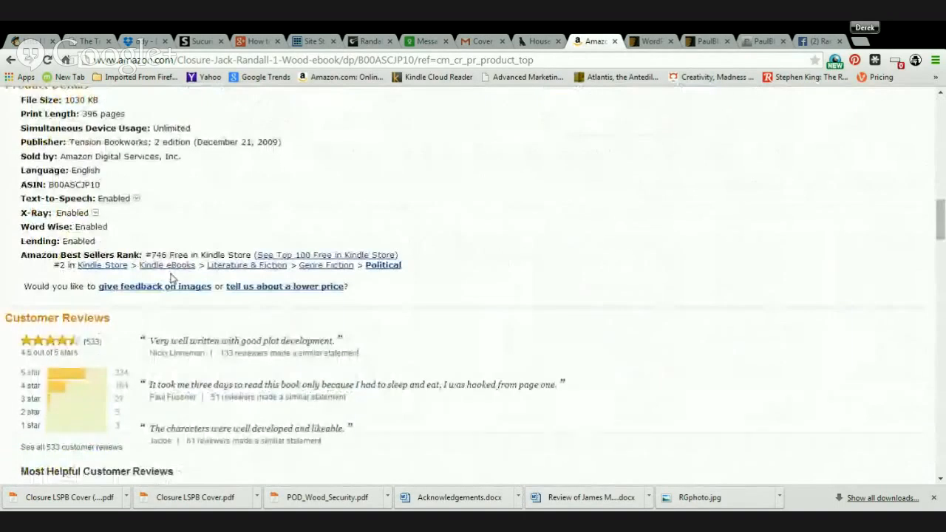
scroll(215, 281, up, 12)
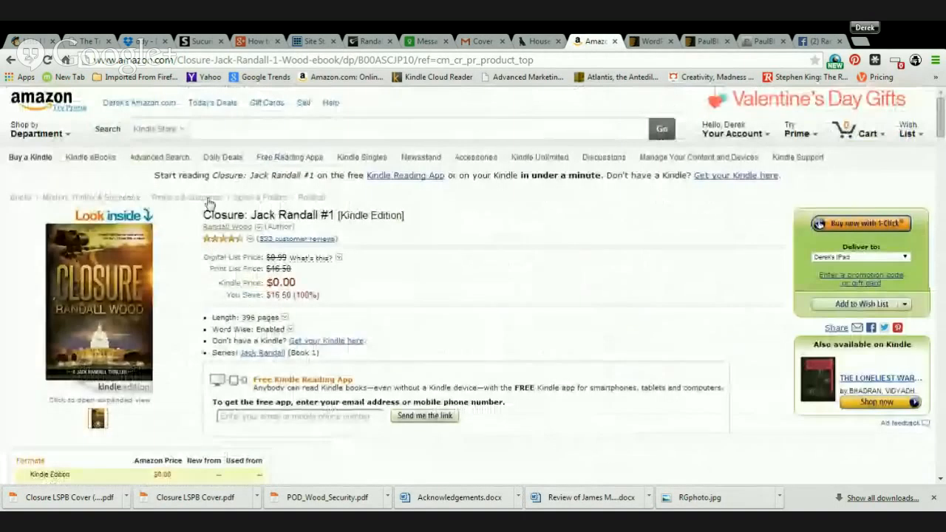